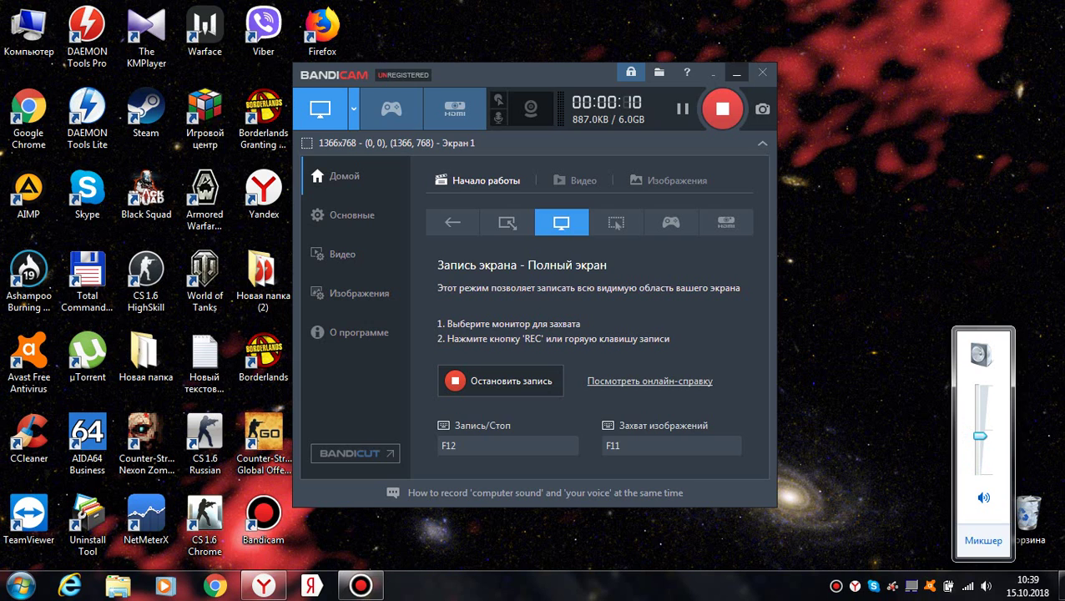
- Launch Steam, view the Borderlands page in the game library, and return to the desktop
{"action": "left_click", "coordinate": [735, 72]}
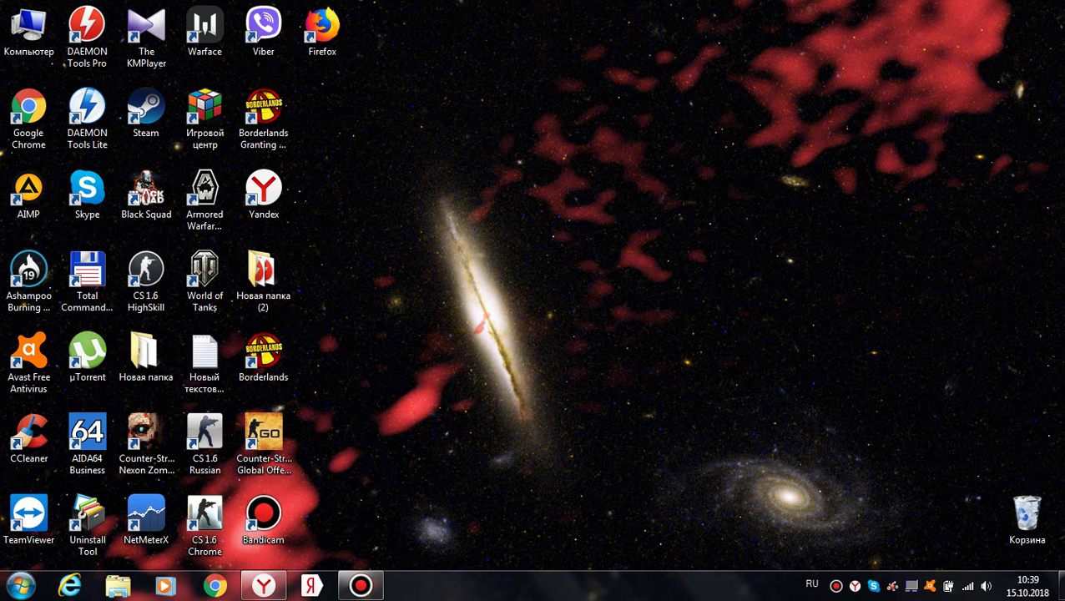
{"action": "left_click", "coordinate": [146, 110]}
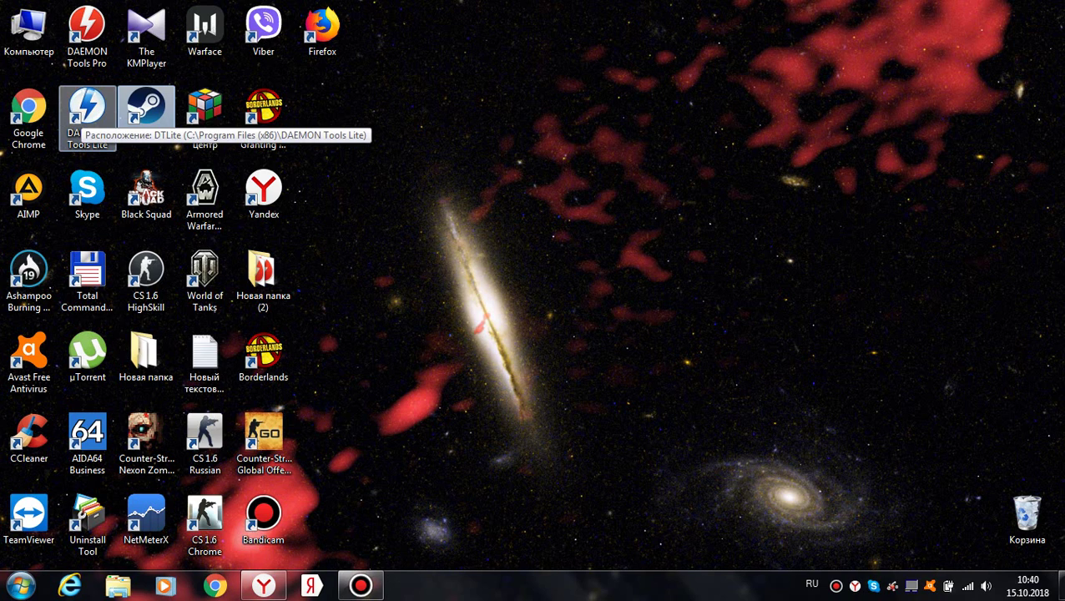
{"action": "double_click", "coordinate": [146, 113]}
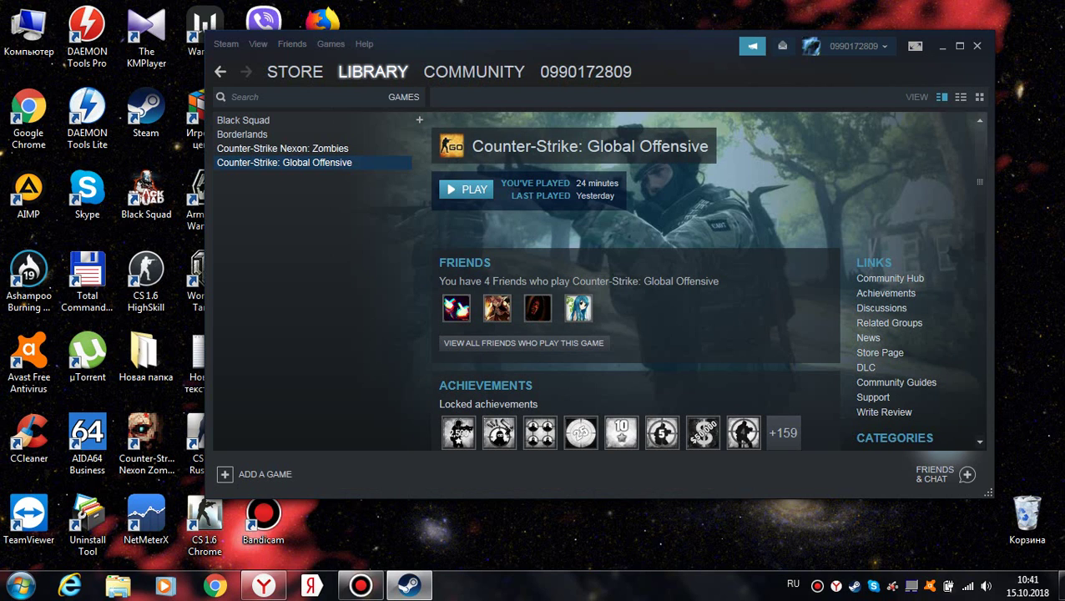
{"action": "left_click", "coordinate": [242, 134]}
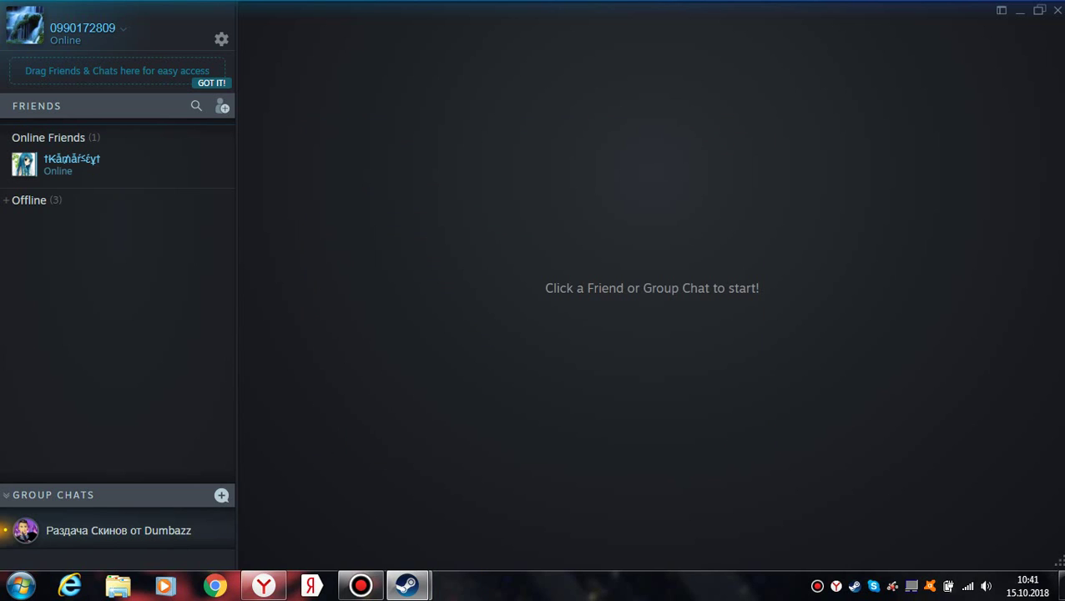
{"action": "left_click", "coordinate": [1058, 9]}
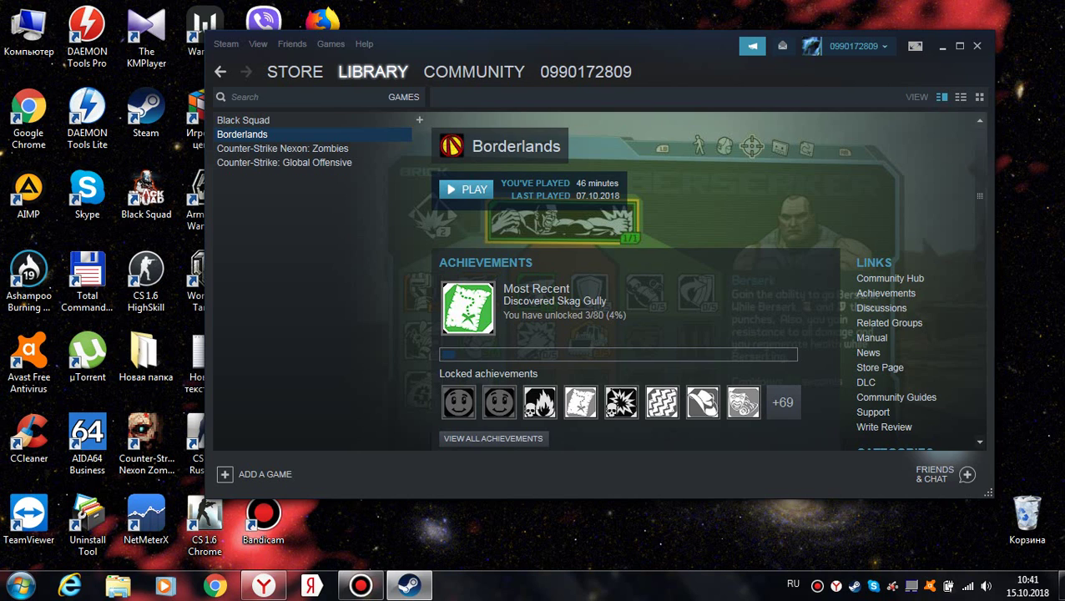
{"action": "key", "text": "super+d"}
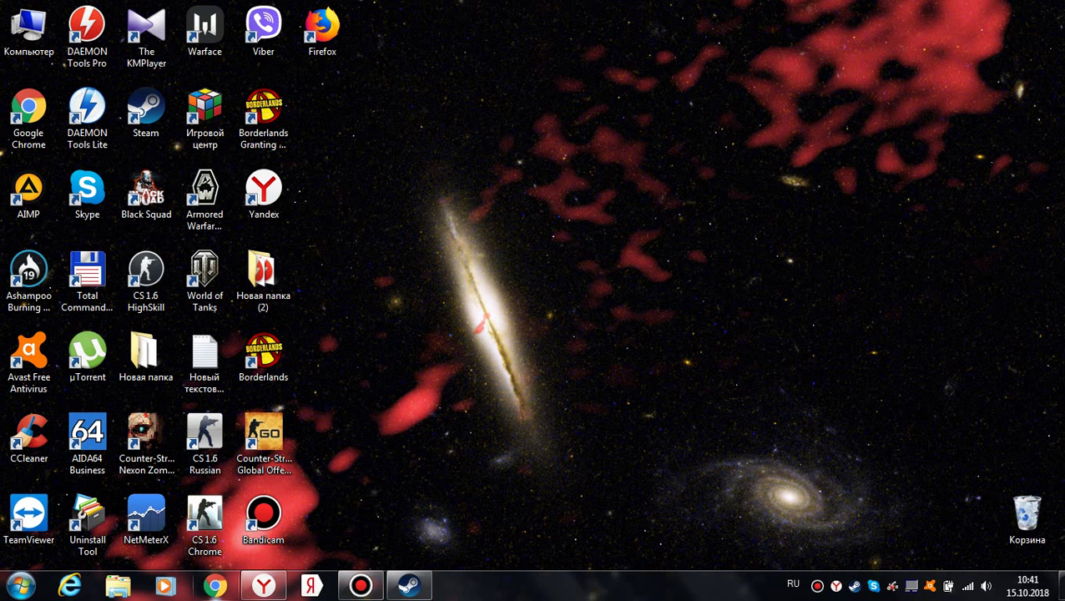
- Switch to Yandex Browser and open a new blank tab
{"action": "mouse_move", "coordinate": [264, 585]}
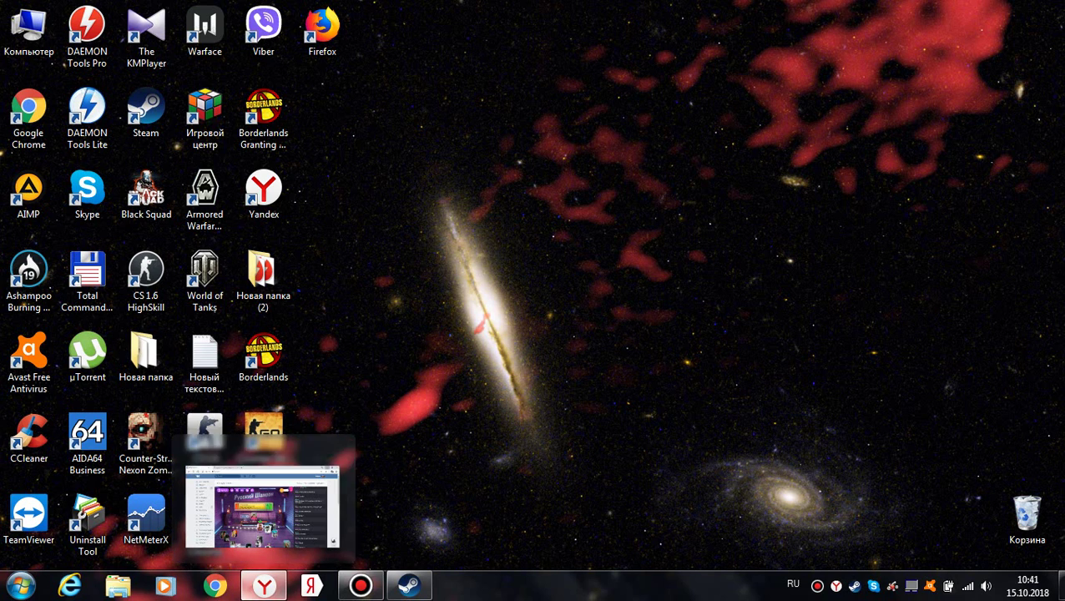
{"action": "left_click", "coordinate": [262, 505]}
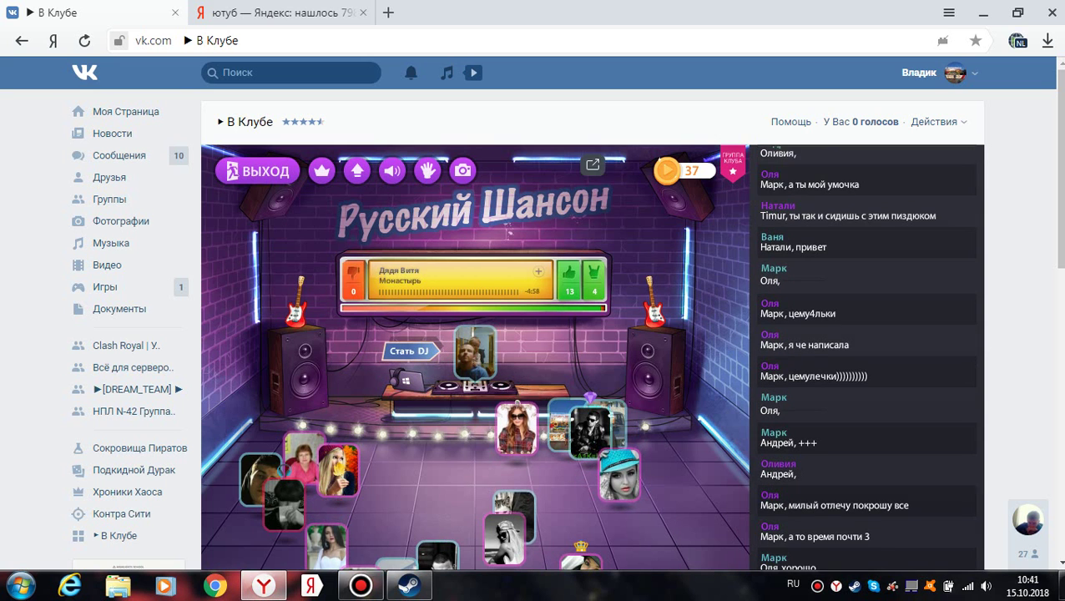
{"action": "left_click", "coordinate": [275, 13]}
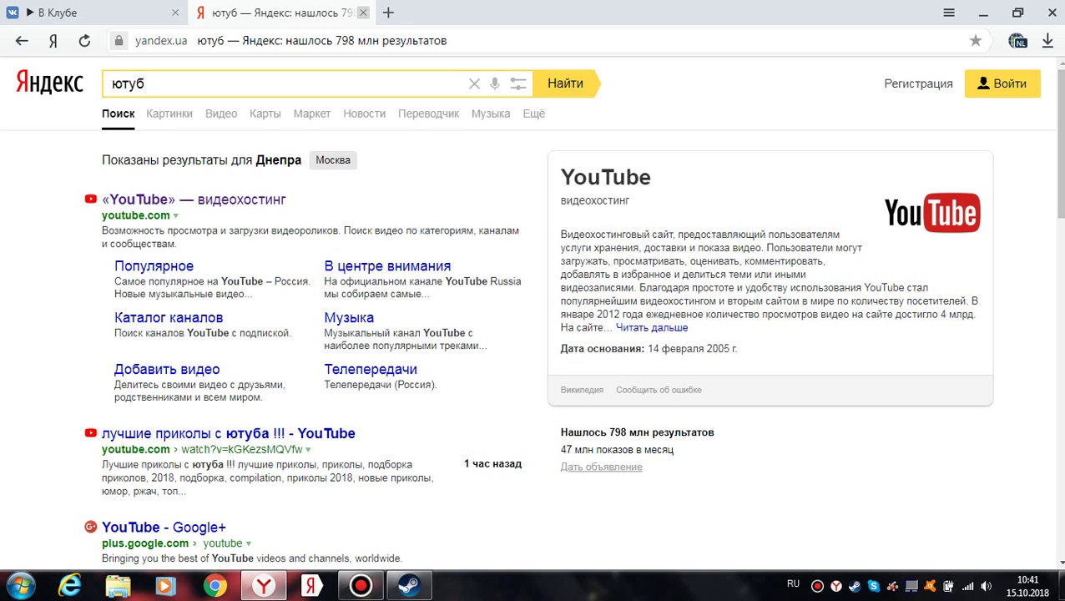
{"action": "left_click", "coordinate": [389, 13]}
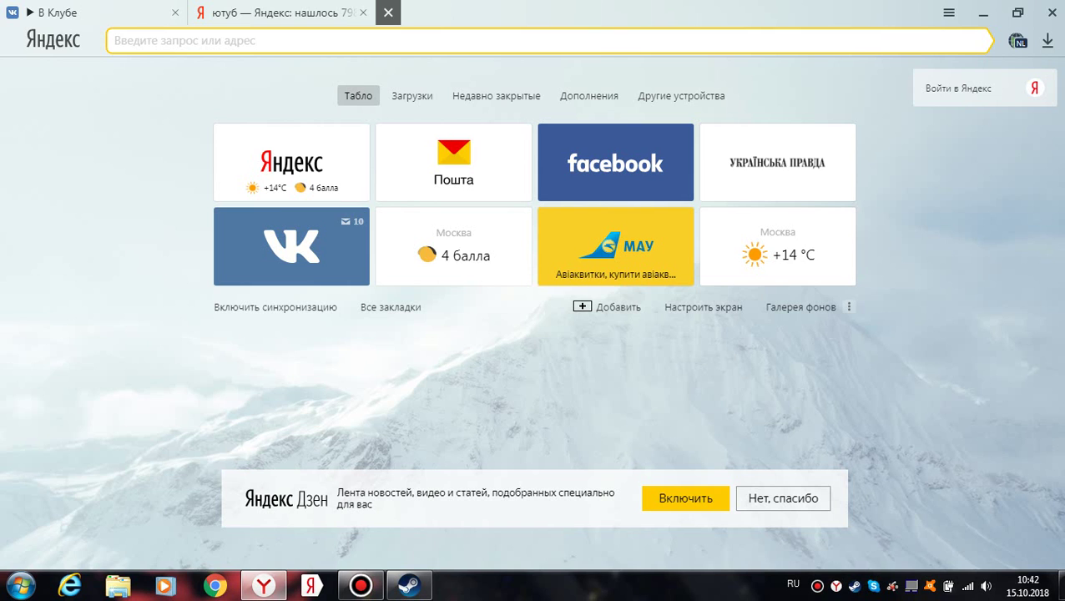
{"action": "left_click", "coordinate": [982, 13]}
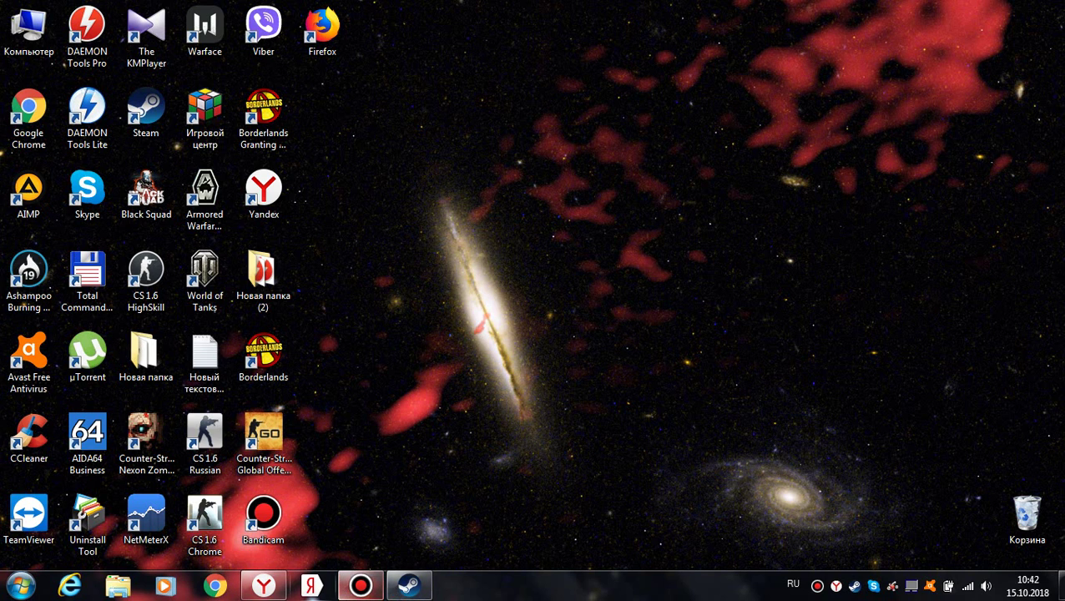
{"action": "left_click", "coordinate": [264, 585]}
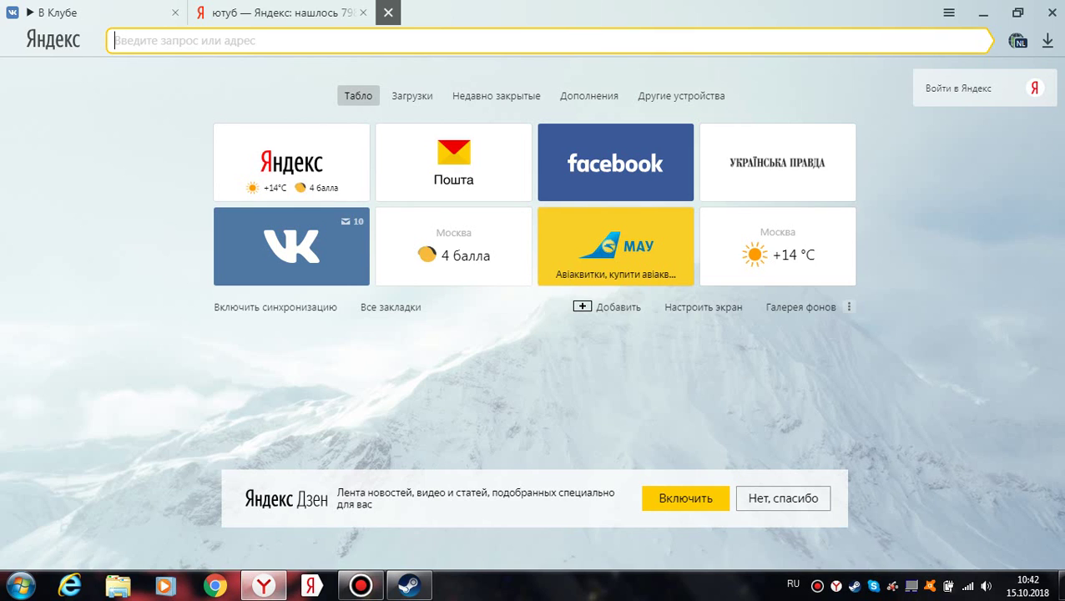
{"action": "key", "text": "alt+shift"}
{"action": "type", "text": "da"}
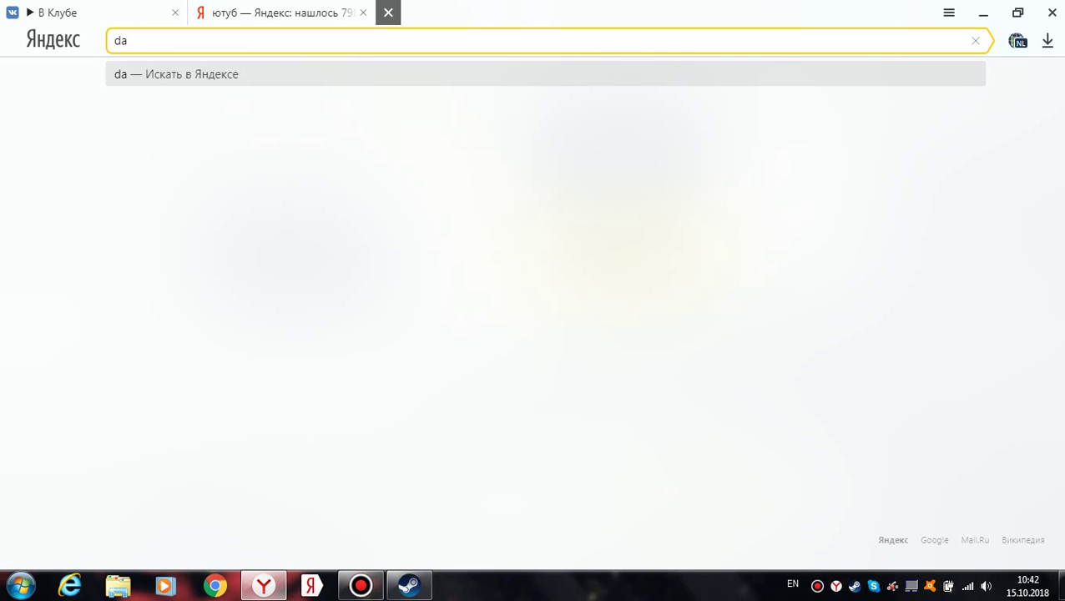
{"action": "type", "text": "we"}
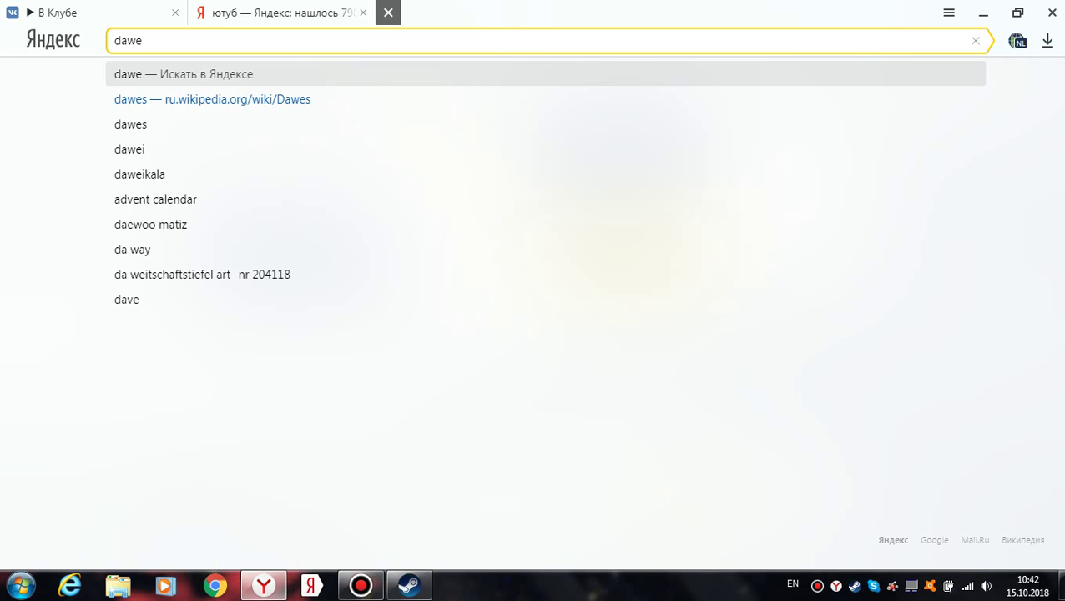
{"action": "type", "text": "c"}
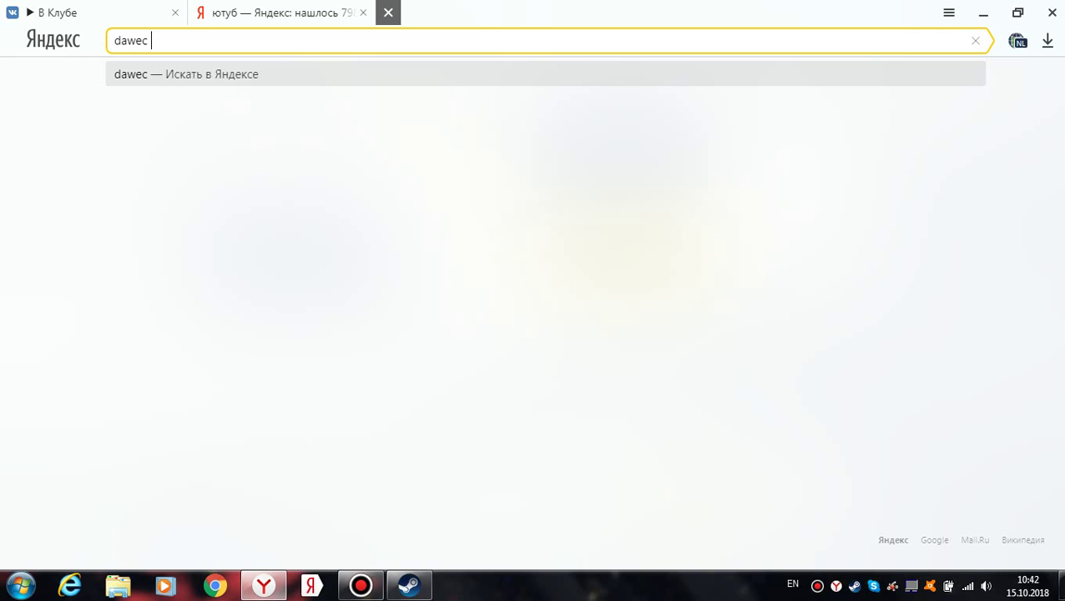
- Return to the desktop and copy the name of the DAEMON Tools Pro shortcut
{"action": "left_click", "coordinate": [983, 13]}
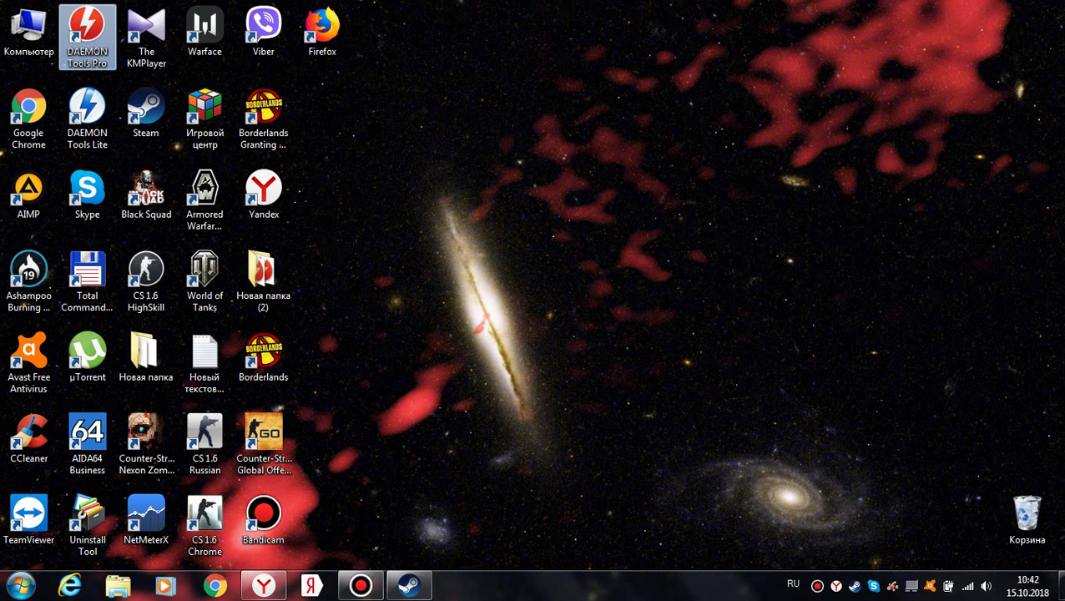
{"action": "right_click", "coordinate": [75, 20]}
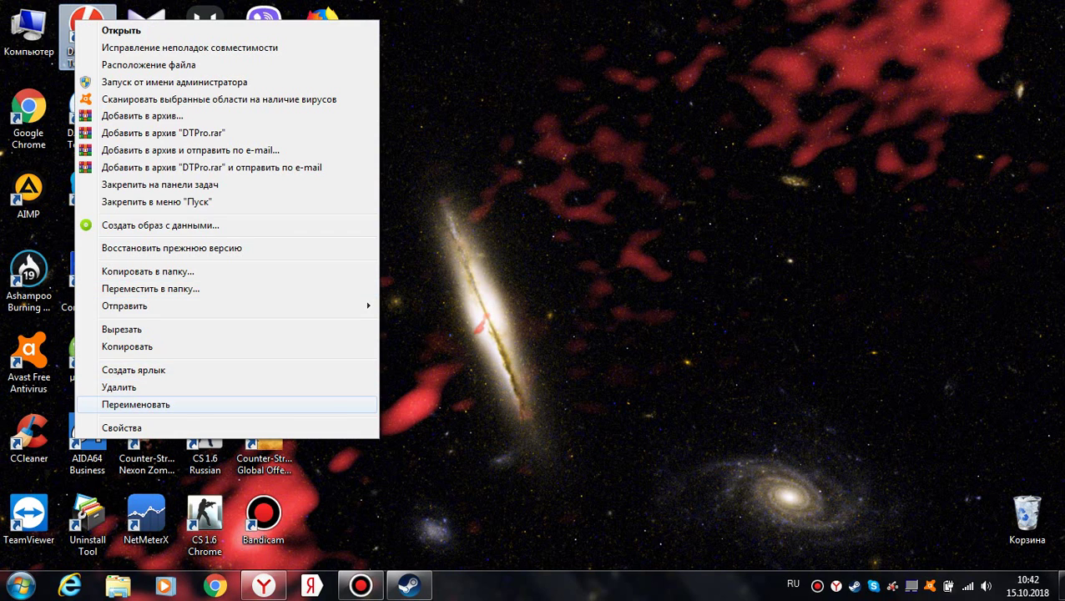
{"action": "left_click", "coordinate": [135, 405]}
{"action": "key", "text": "super+c"}
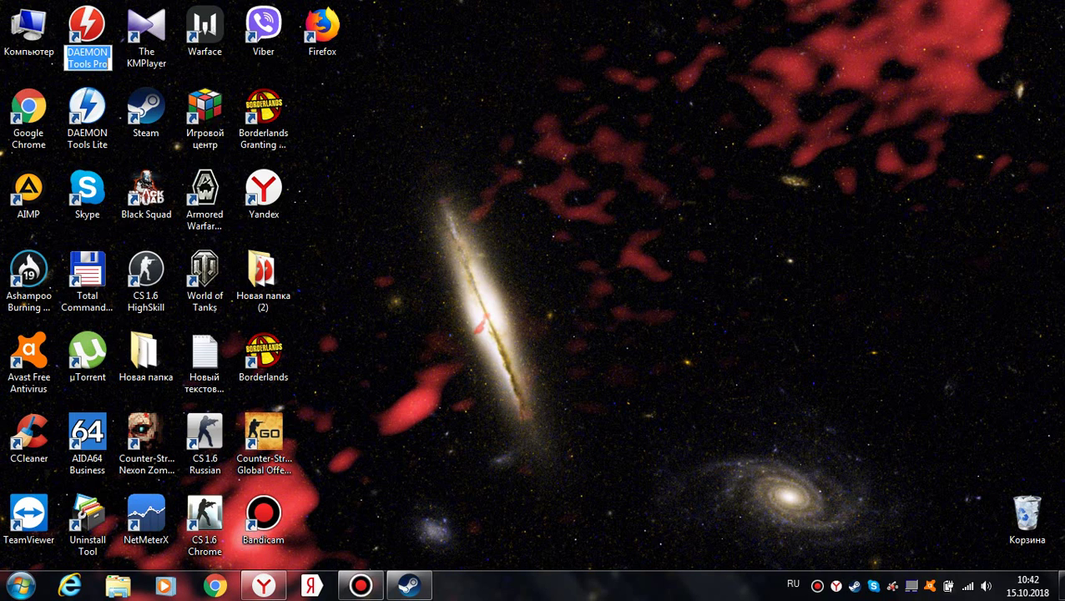
{"action": "right_click", "coordinate": [86, 59]}
{"action": "left_click", "coordinate": [138, 109]}
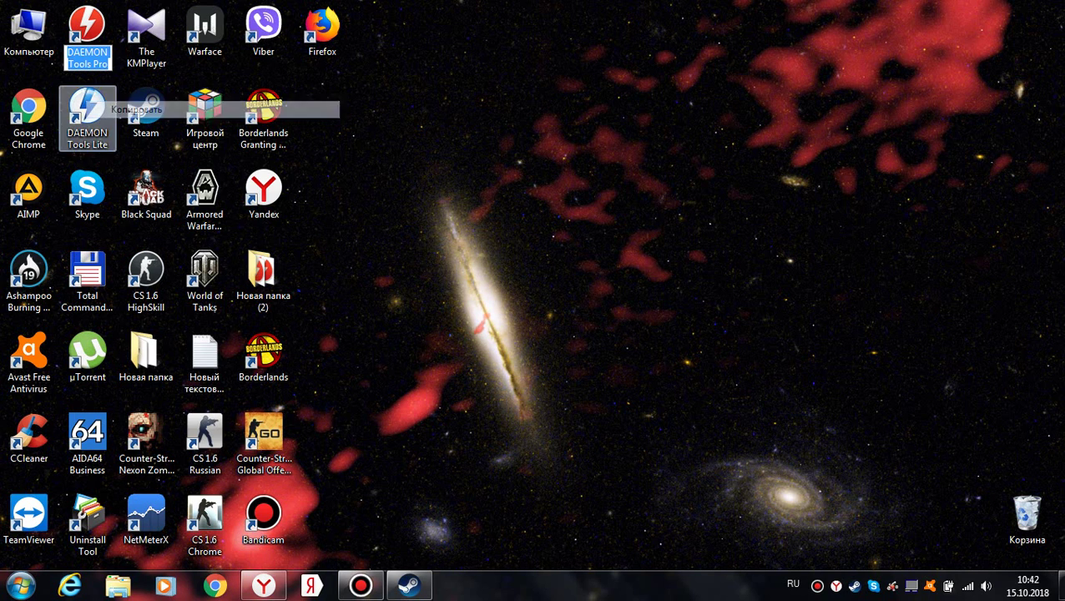
- Switch to Yandex Browser, replace the entered query with the copied name "DAEMON Tools Pro", and run the search
{"action": "left_click", "coordinate": [264, 586]}
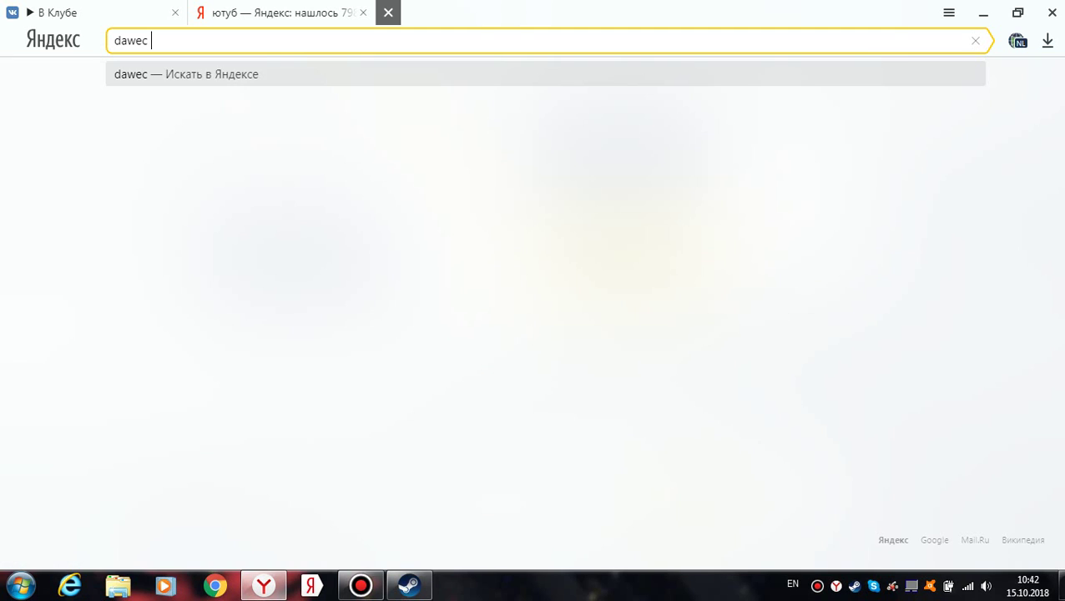
{"action": "key", "text": "ctrl+a"}
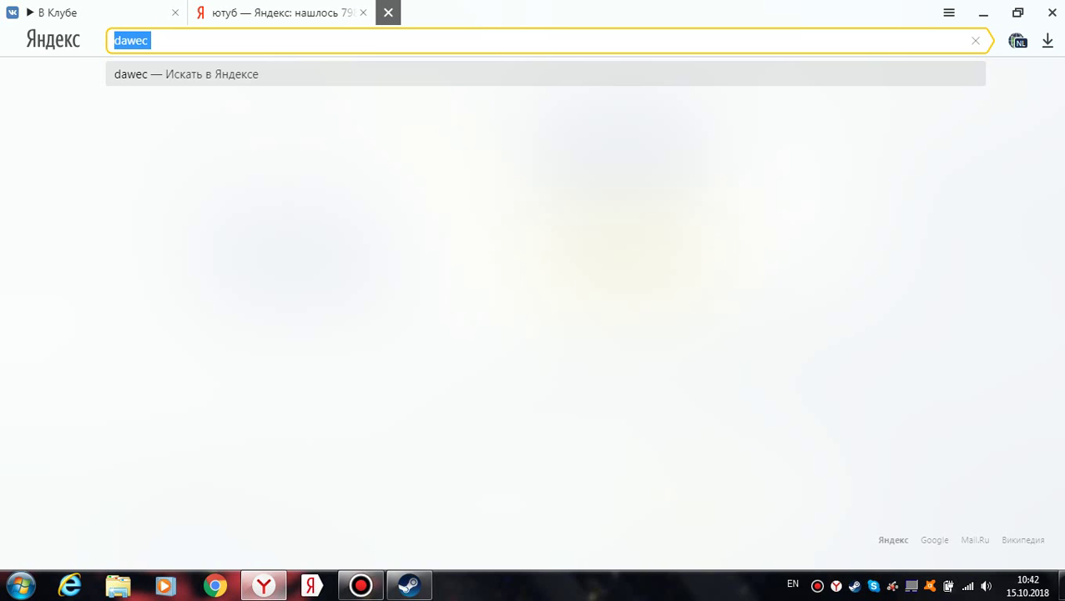
{"action": "key", "text": "BackSpace"}
{"action": "right_click", "coordinate": [134, 38]}
{"action": "left_click", "coordinate": [158, 112]}
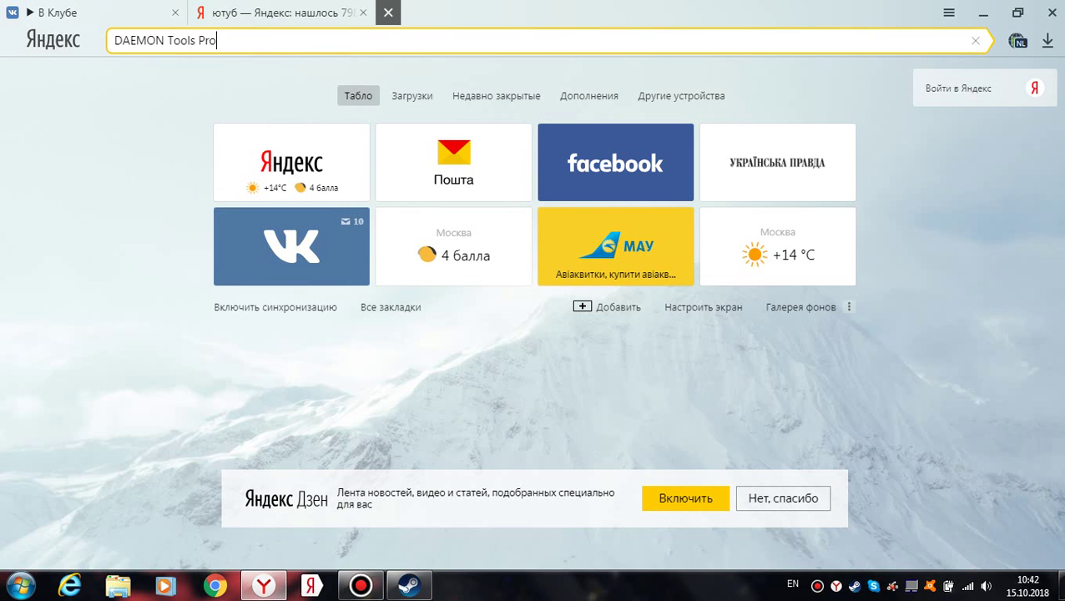
{"action": "key", "text": "Return"}
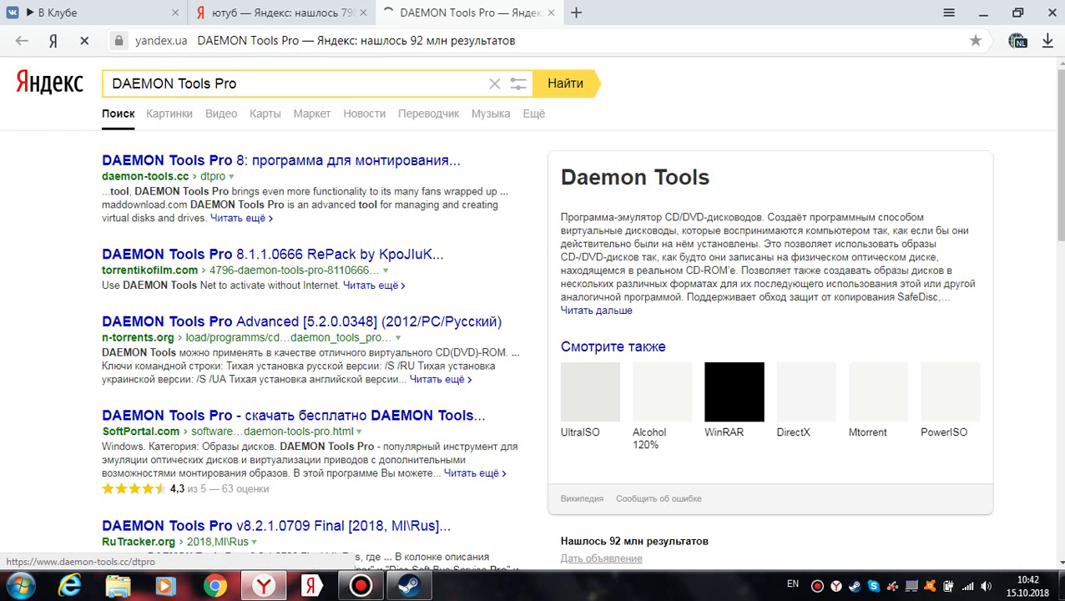
- Open the DAEMON Tools Pro 8 page on daemon-tools.cc, translate it into Russian, and view its download section
{"action": "left_click", "coordinate": [167, 161]}
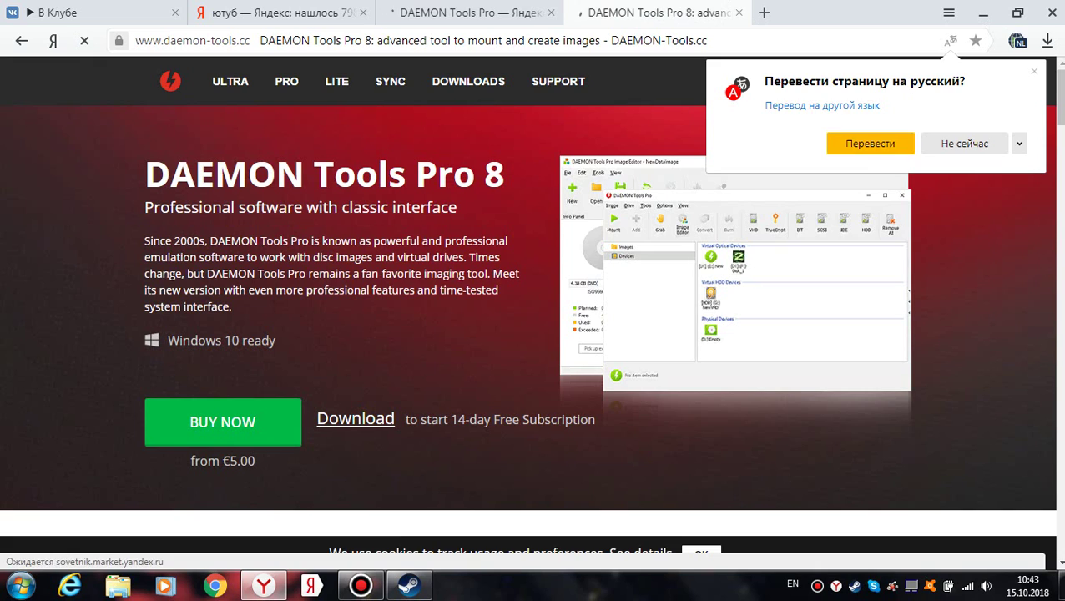
{"action": "left_click", "coordinate": [870, 143]}
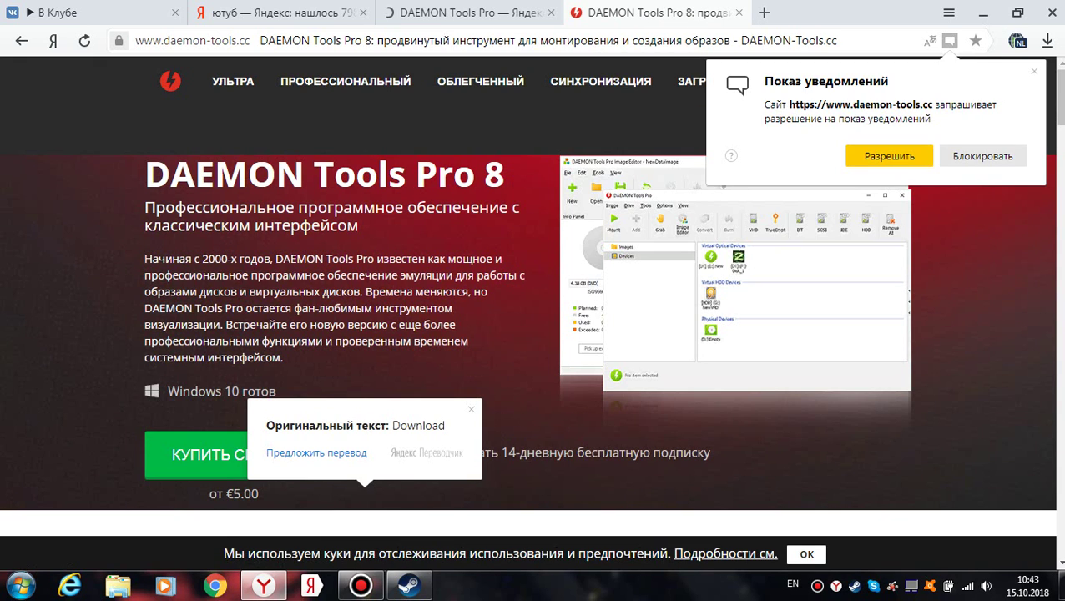
{"action": "scroll", "coordinate": [526, 334], "scroll_direction": "down", "scroll_amount": 3}
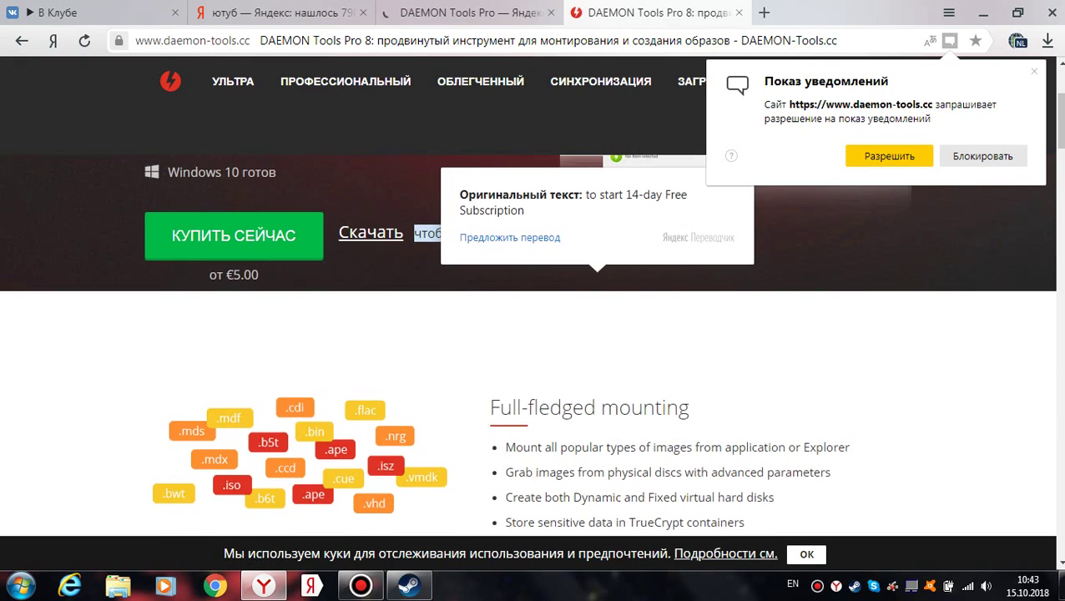
{"action": "scroll", "coordinate": [526, 334], "scroll_direction": "up", "scroll_amount": 3}
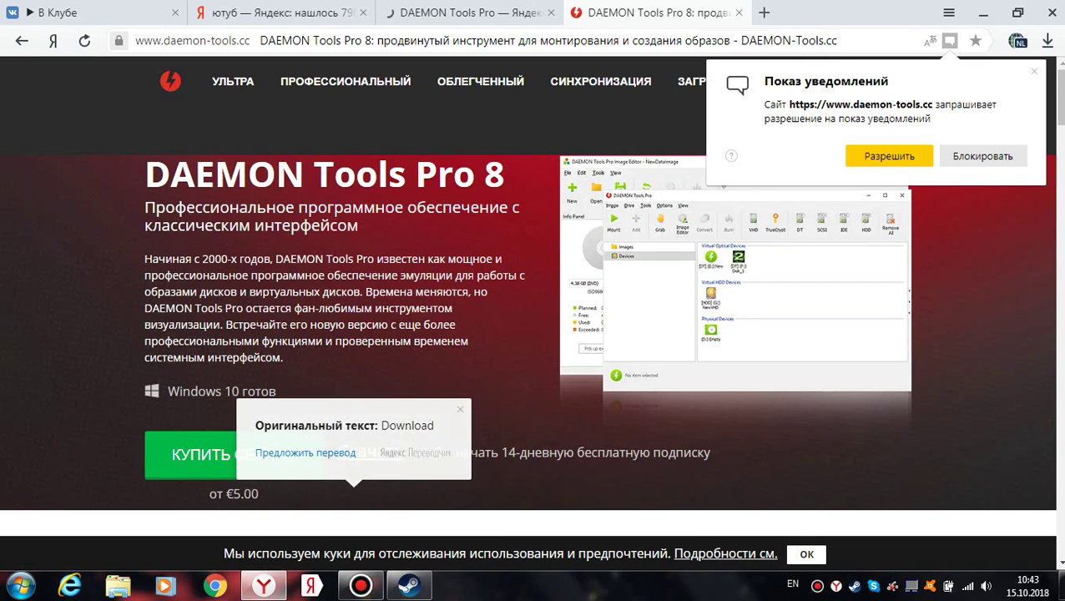
- Close the DAEMON Tools Pro page and its search results, and open YouTube from the remaining Yandex results
{"action": "left_click", "coordinate": [739, 12]}
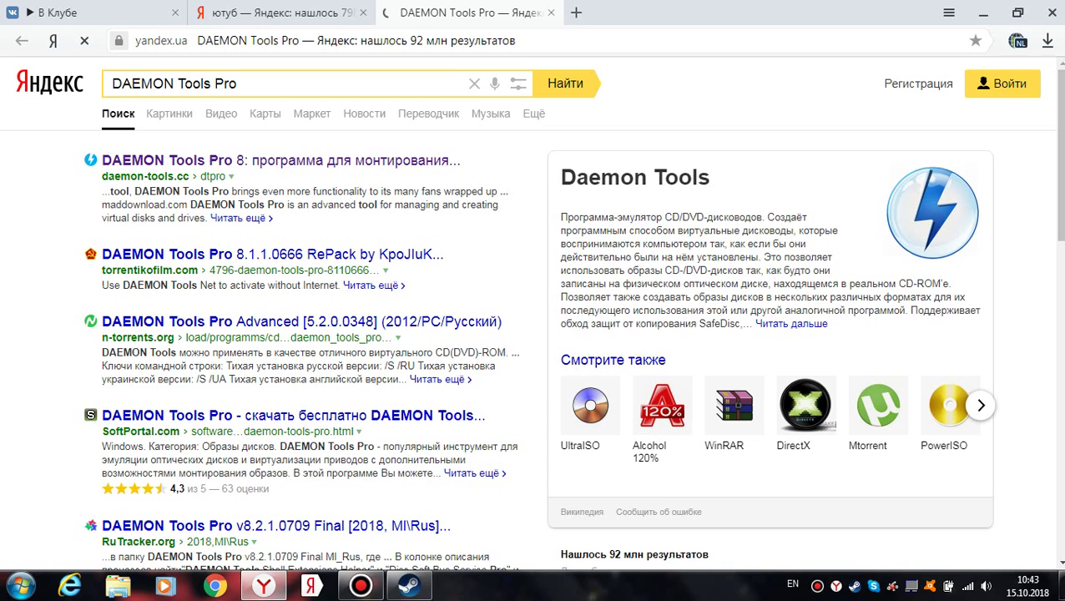
{"action": "left_click", "coordinate": [550, 12]}
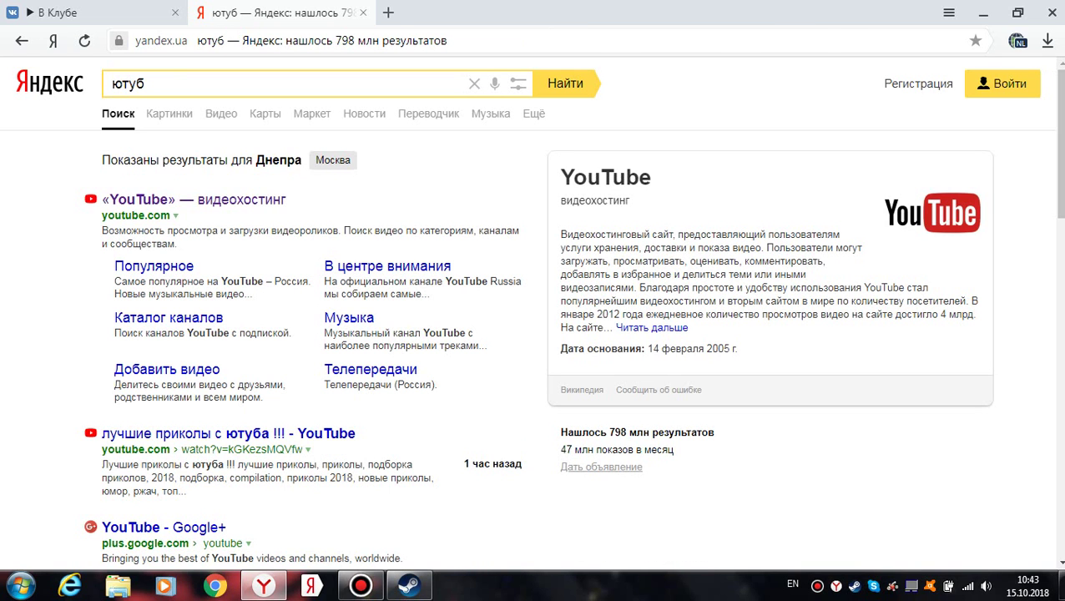
{"action": "left_click", "coordinate": [388, 13]}
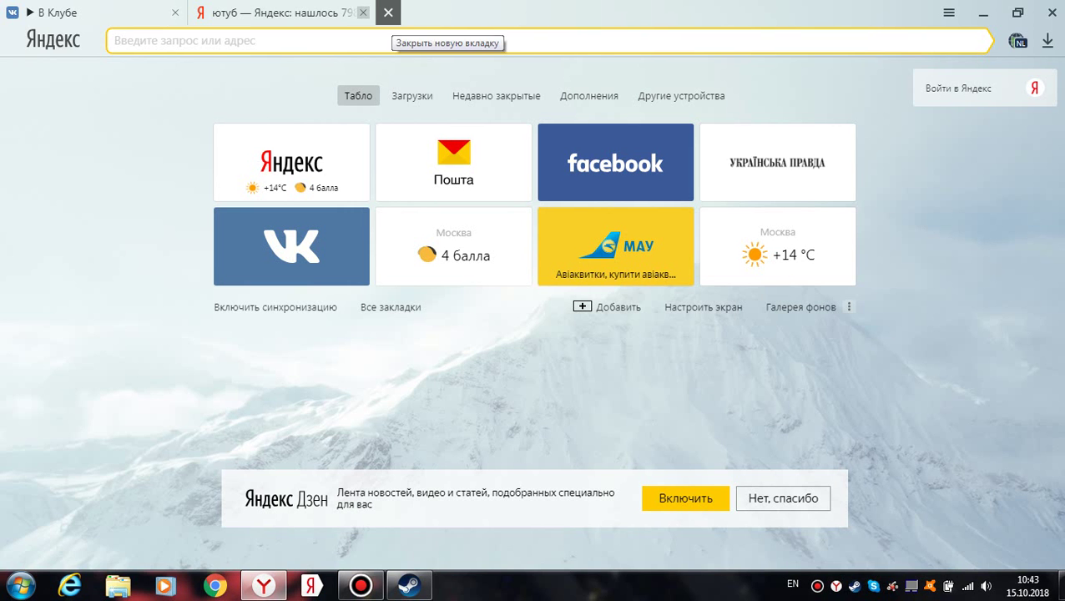
{"action": "left_click", "coordinate": [388, 13]}
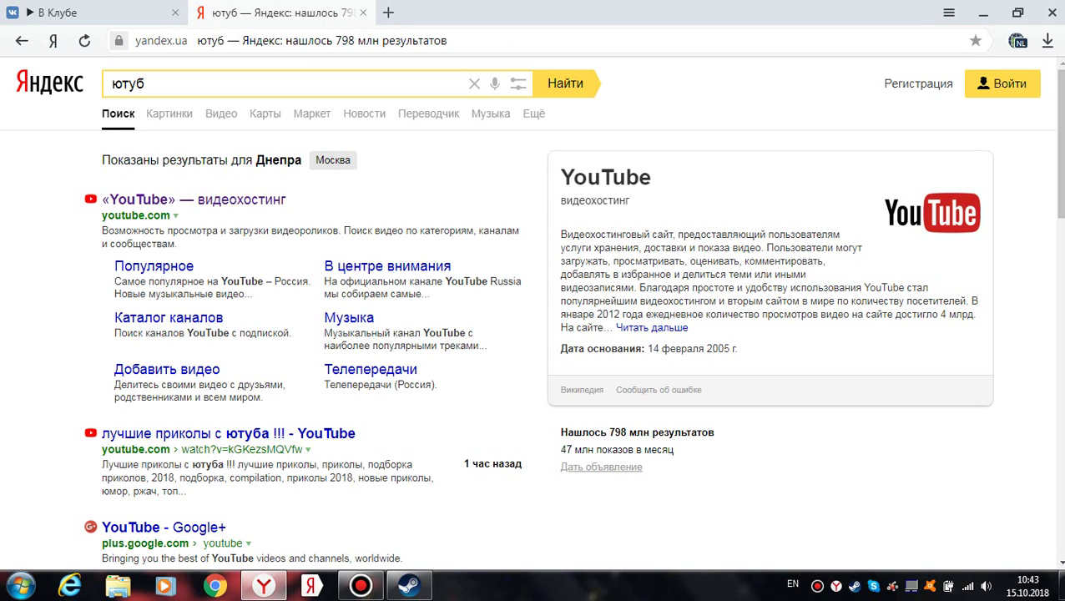
{"action": "left_click", "coordinate": [605, 177]}
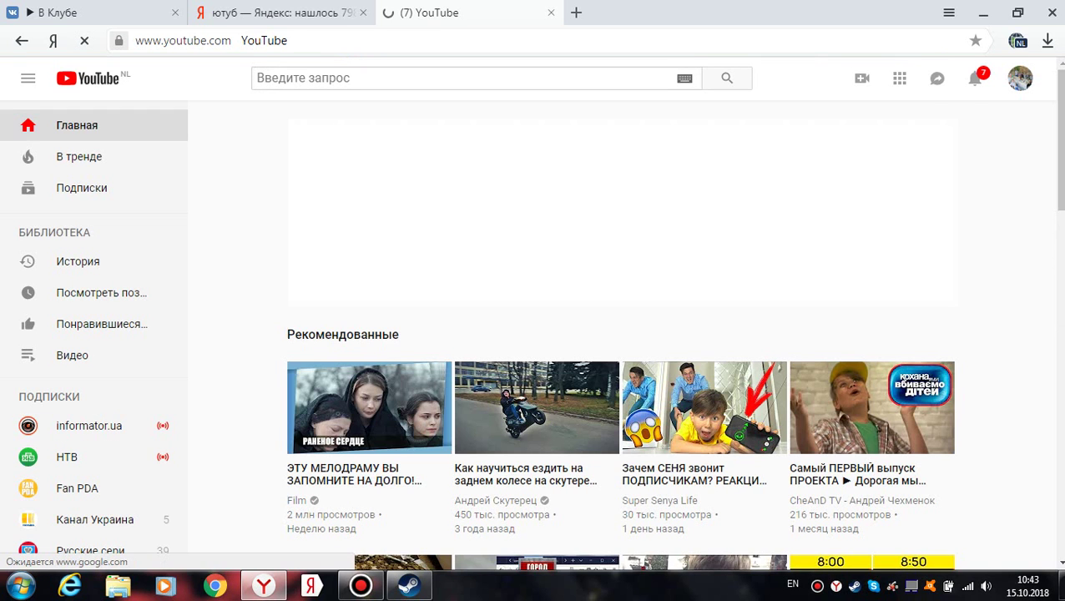
{"action": "left_click", "coordinate": [463, 78]}
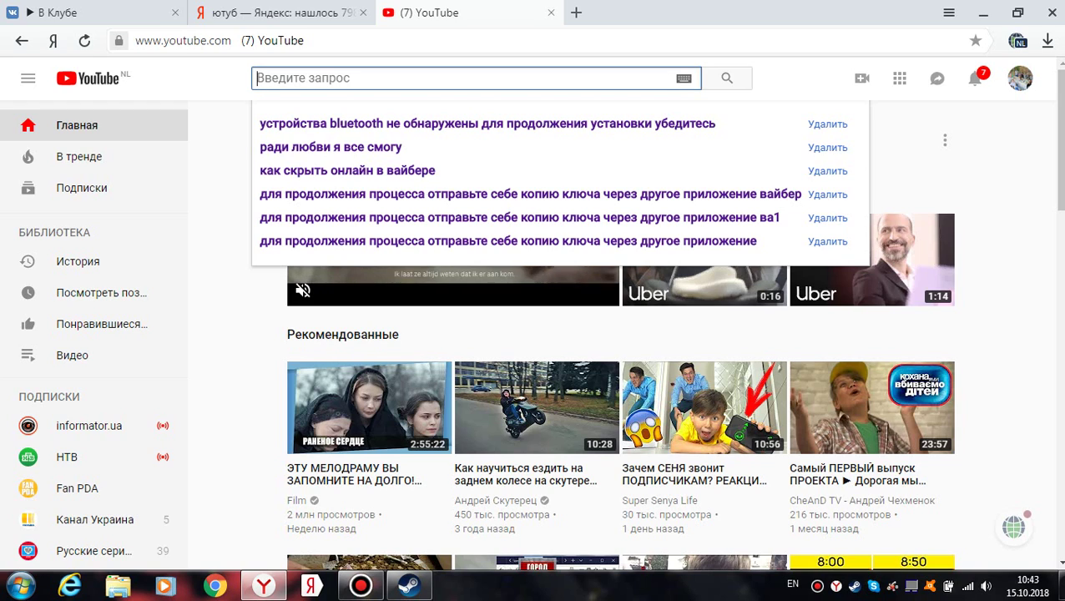
{"action": "type", "text": "crf"}
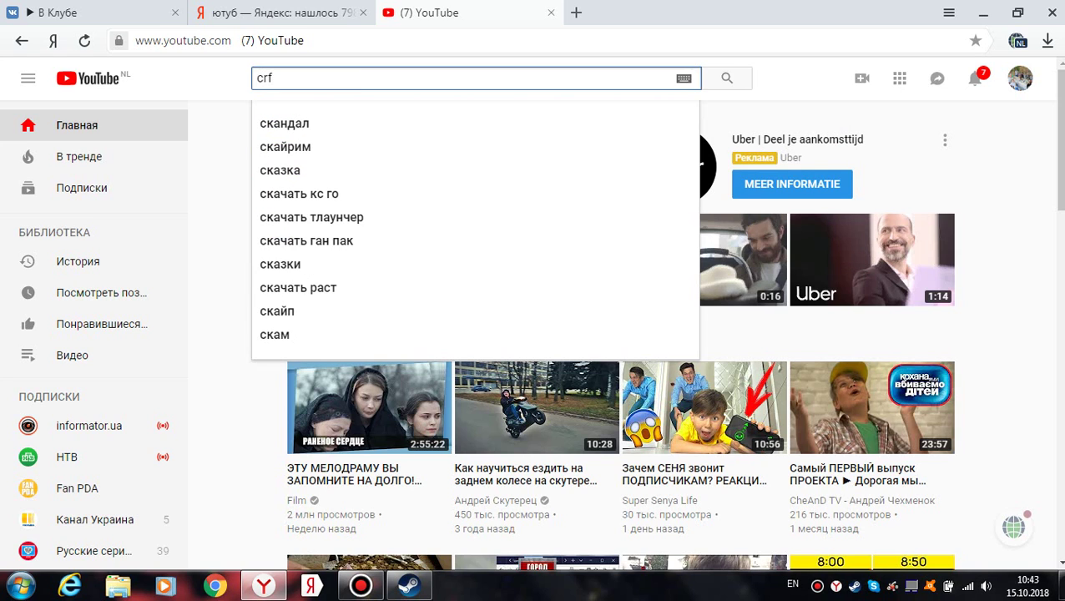
{"action": "key", "text": "BackSpace"}
{"action": "key", "text": "BackSpace"}
{"action": "key", "text": "BackSpace"}
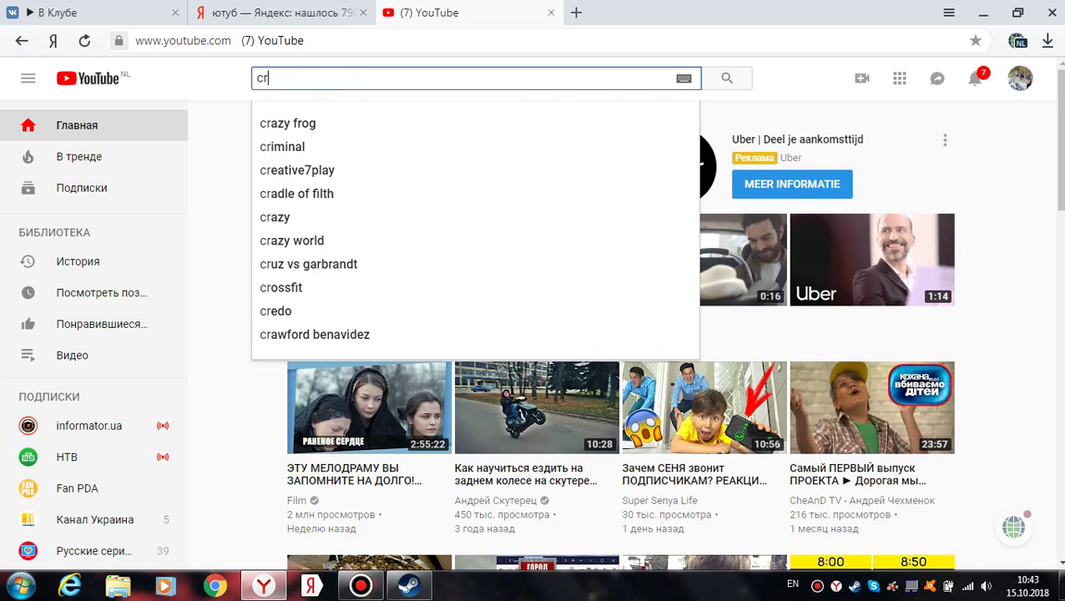
{"action": "key", "text": "alt+space"}
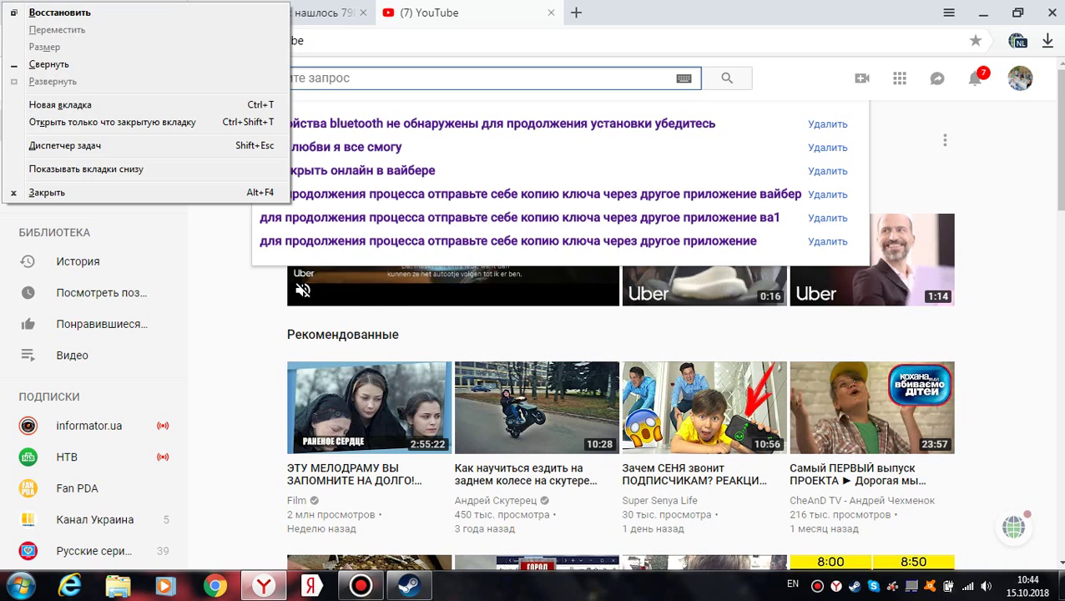
{"action": "key", "text": "Escape"}
{"action": "type", "text": "rfr"}
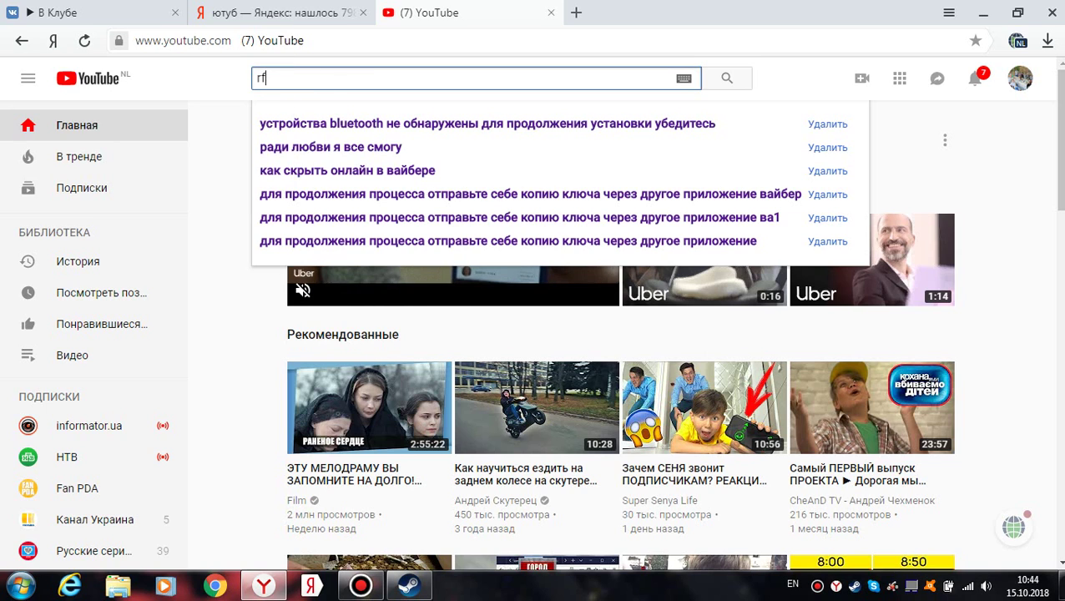
{"action": "key", "text": "BackSpace"}
{"action": "key", "text": "BackSpace"}
{"action": "key", "text": "BackSpace"}
- Search YouTube for "как скачать лицензионный borderlands" with Russian keyboard input
{"action": "key", "text": "alt+shift"}
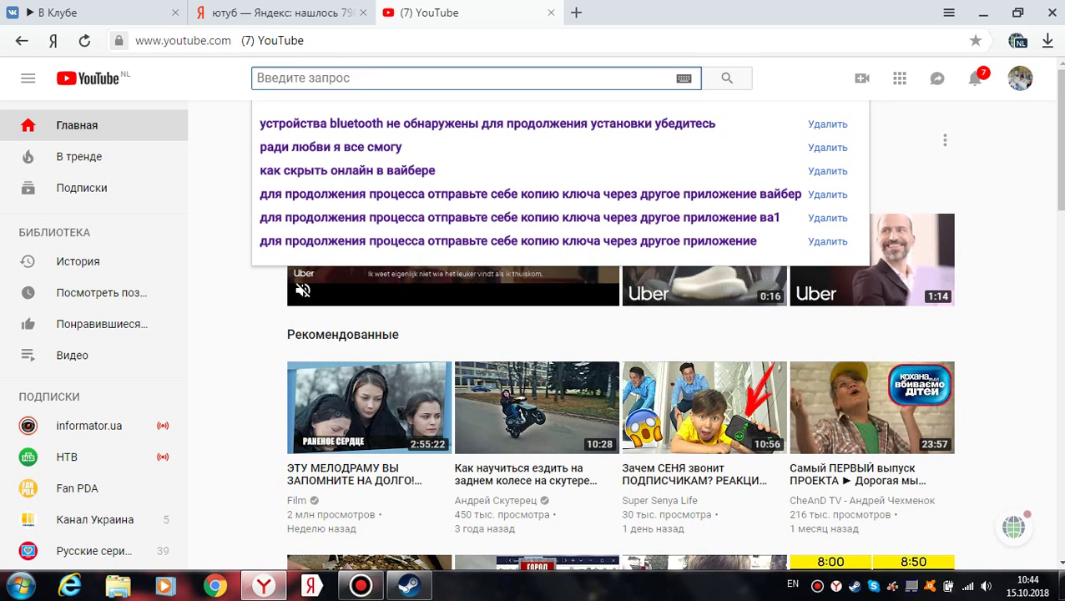
{"action": "type", "text": "как с"}
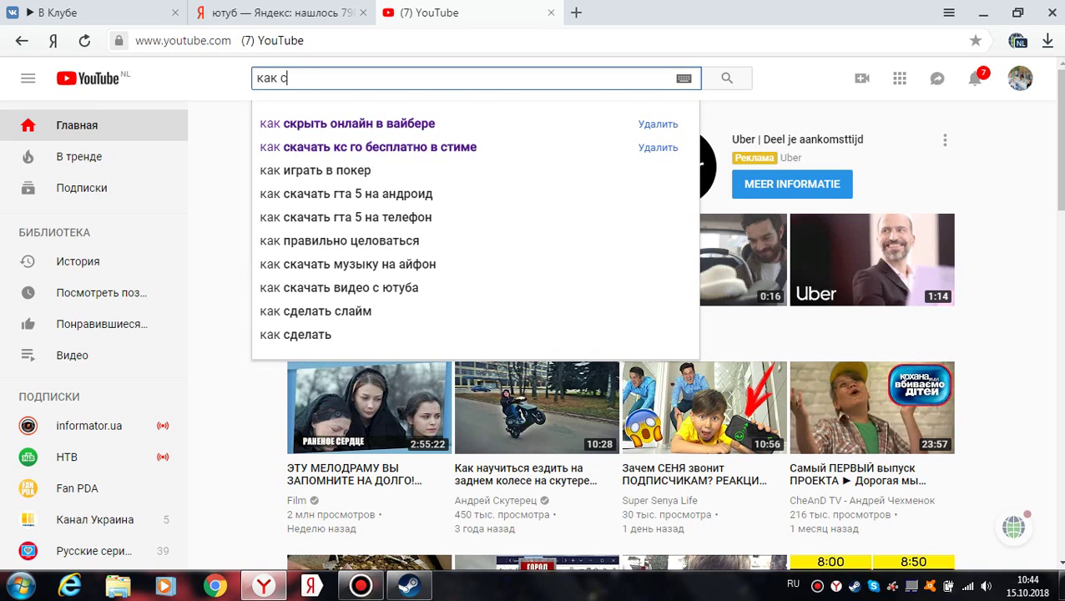
{"action": "type", "text": "ка"}
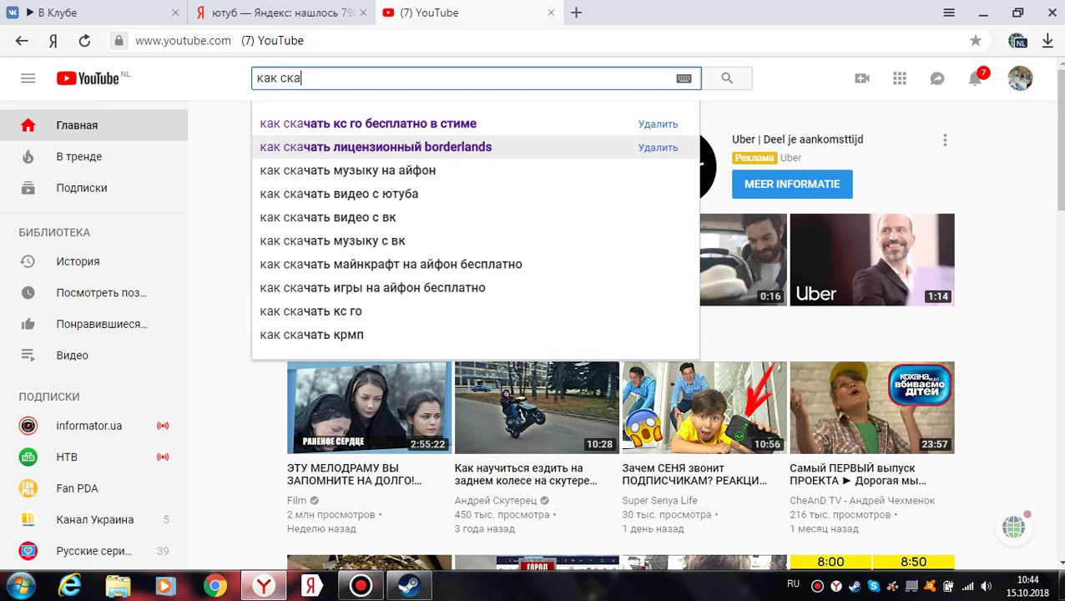
{"action": "left_click", "coordinate": [376, 147]}
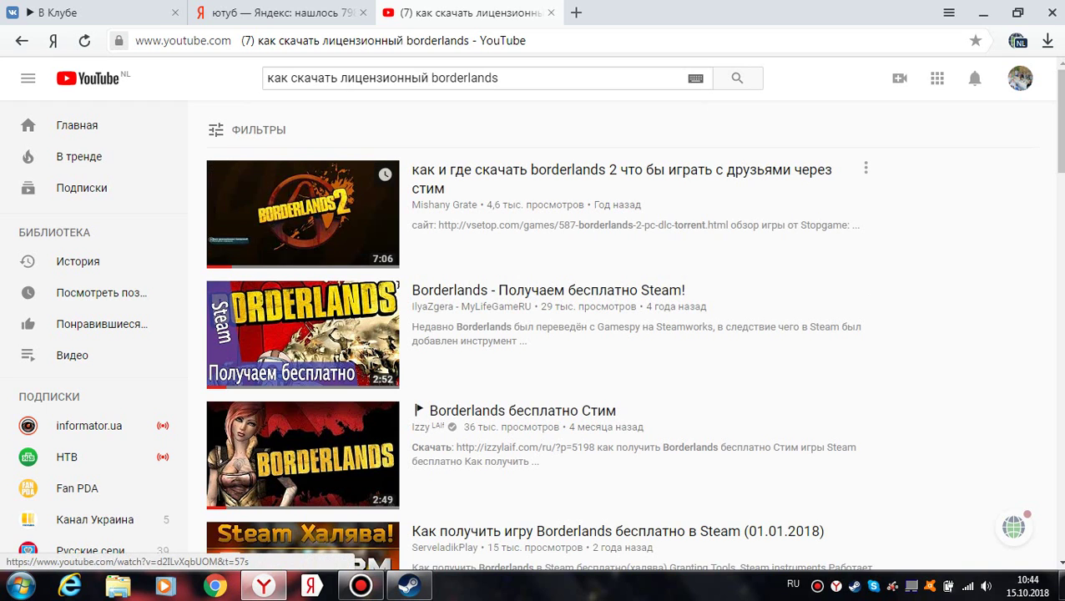
- Preview the videos "как и где скачать borderlands 2" and "Borderlands - Получаем бесплатно Steam!", returning to the search results after each
{"action": "left_click", "coordinate": [303, 209]}
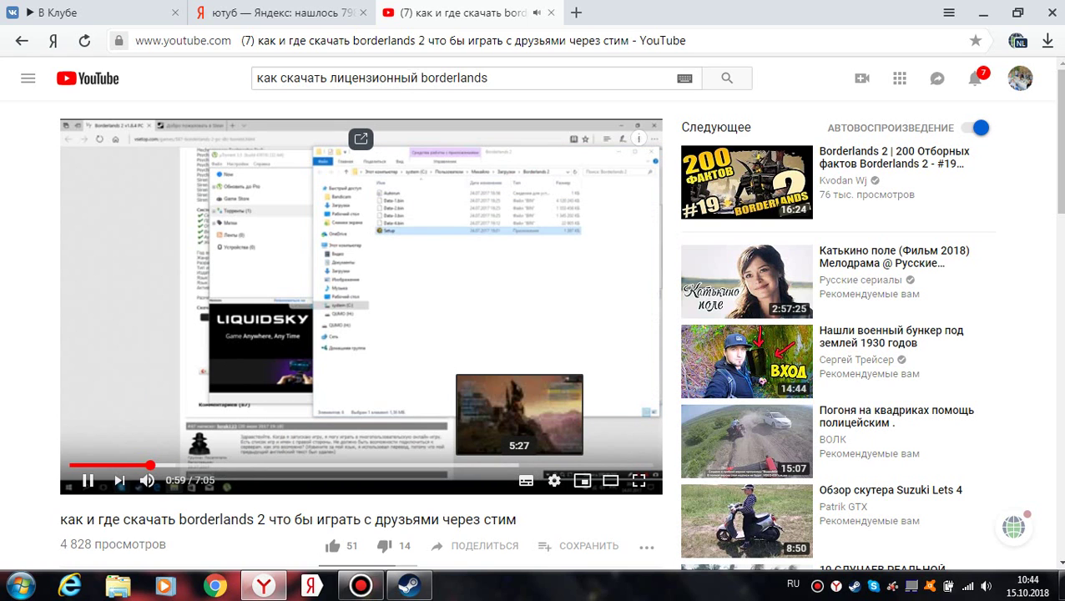
{"action": "left_click", "coordinate": [22, 40]}
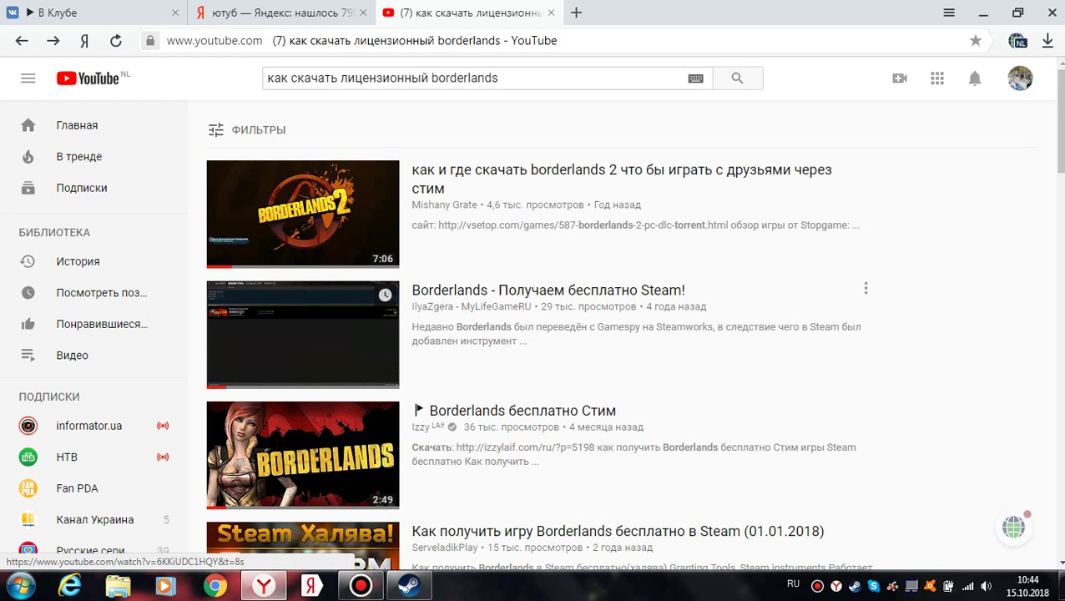
{"action": "left_click", "coordinate": [318, 334]}
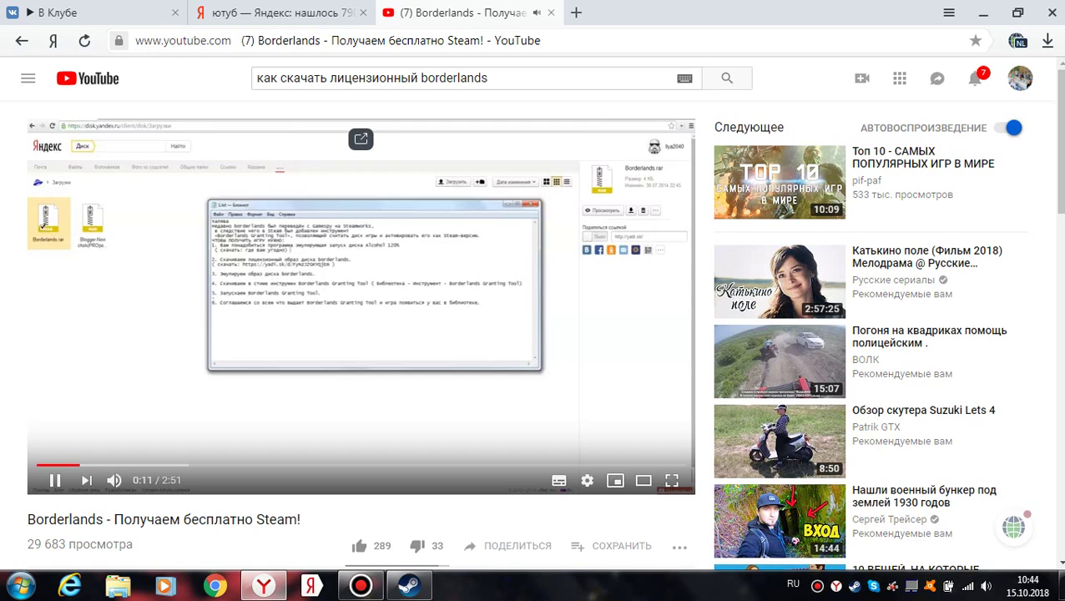
{"action": "left_click", "coordinate": [165, 465]}
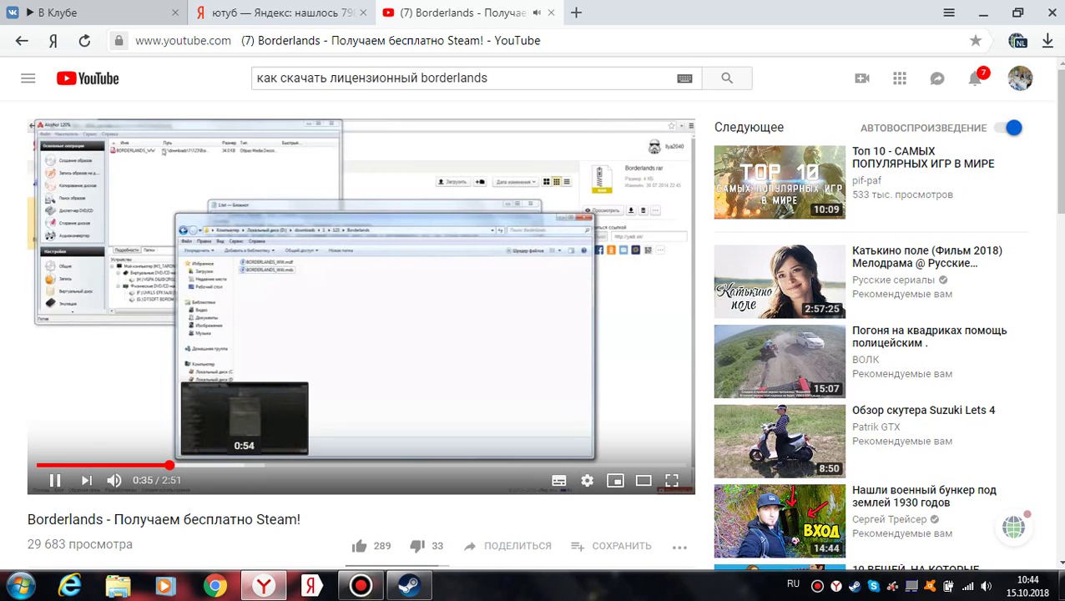
{"action": "left_click", "coordinate": [22, 41]}
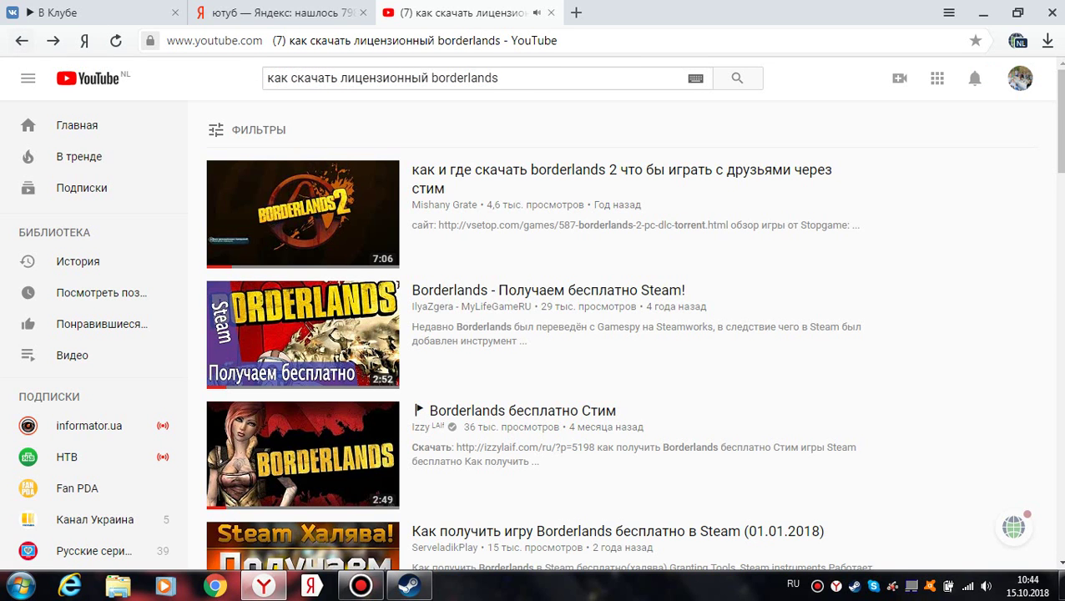
- Open the "Borderlands бесплатно Стим" video, skip ahead to the DAEMON Tools Pro part about IDE drives, and pause it at 0:49
{"action": "scroll", "coordinate": [302, 455], "scroll_direction": "down", "scroll_amount": 2}
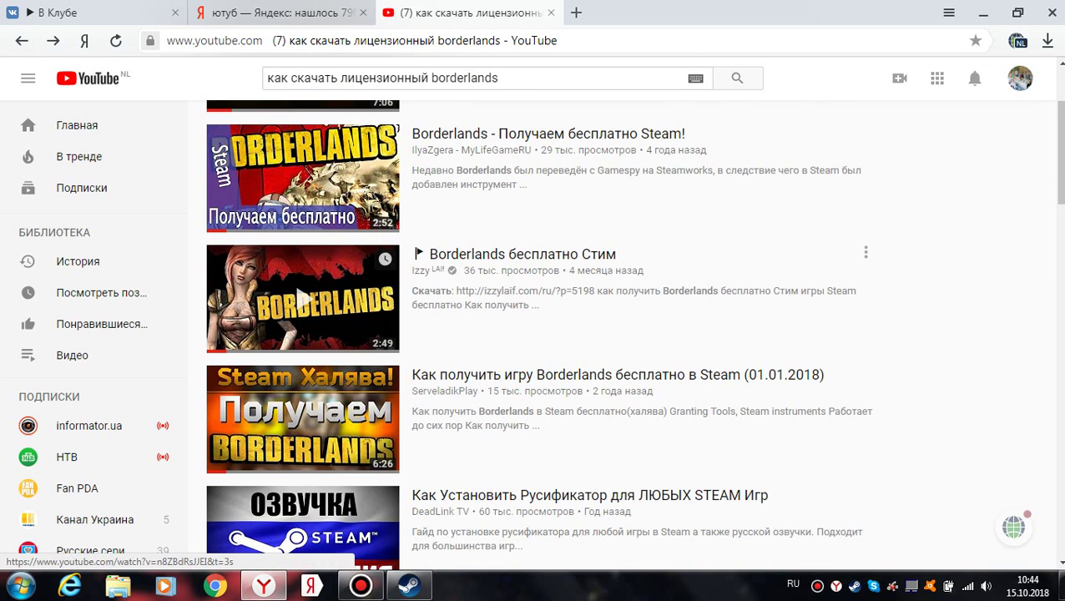
{"action": "left_click", "coordinate": [302, 298]}
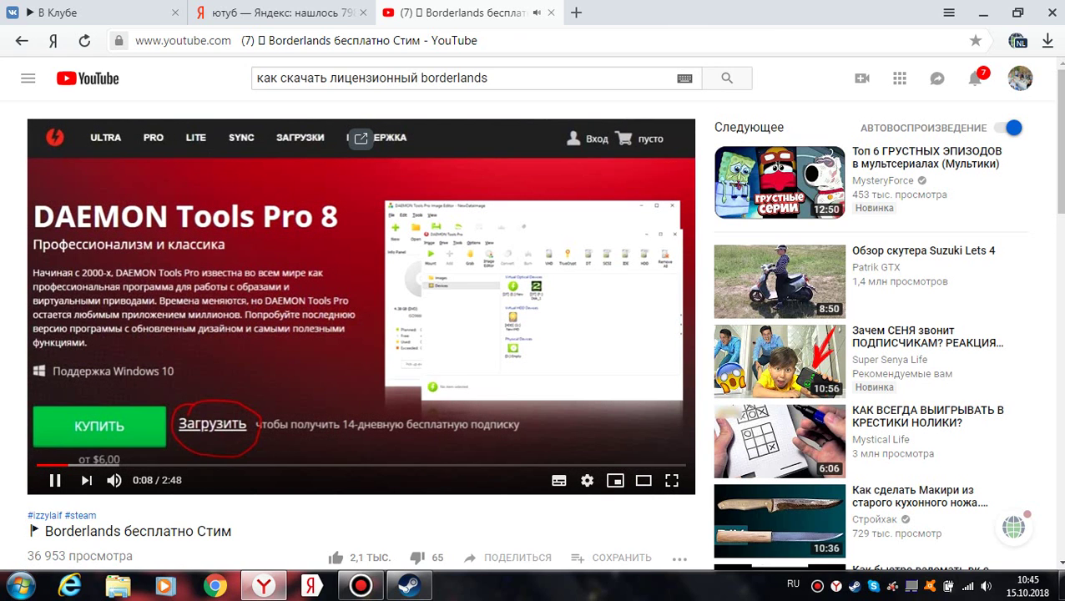
{"action": "left_click", "coordinate": [199, 465]}
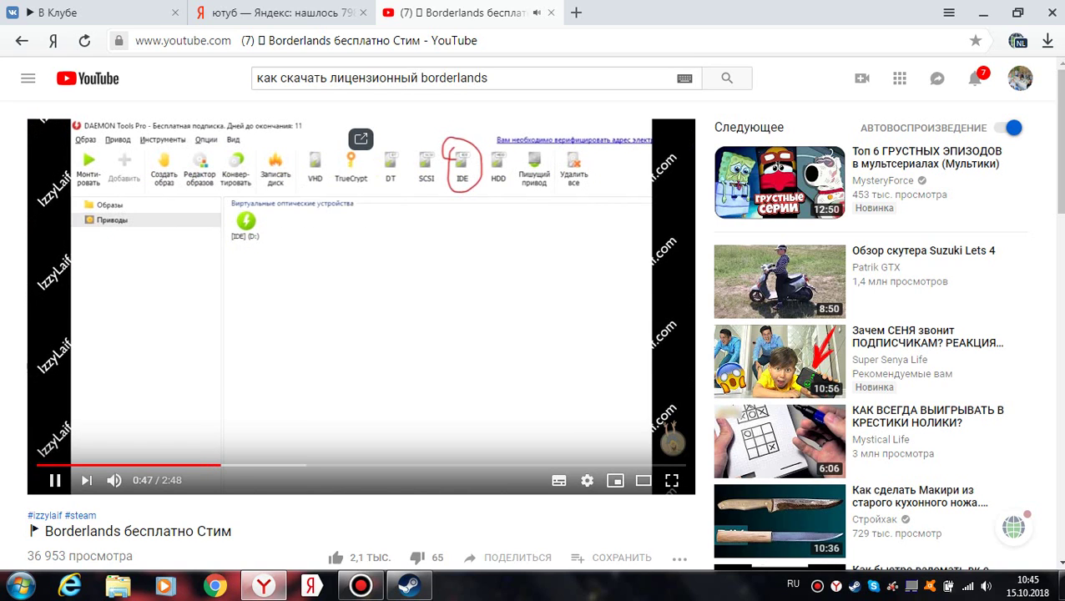
{"action": "key", "text": "space"}
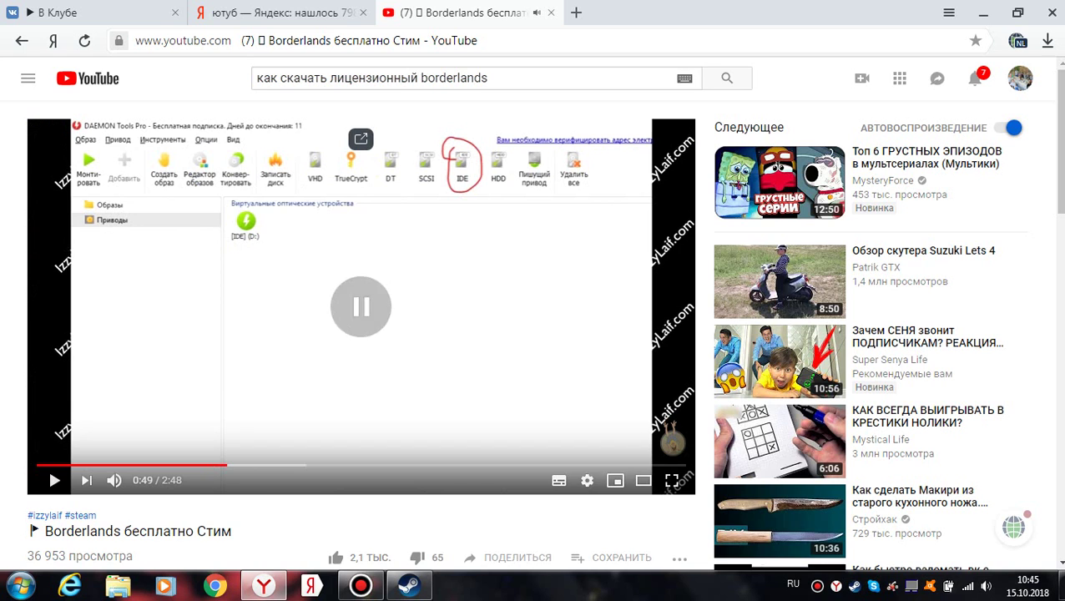
- Minimize the browser, launch DAEMON Tools Pro from the desktop, and dismiss its purchase offer
{"action": "left_click", "coordinate": [983, 12]}
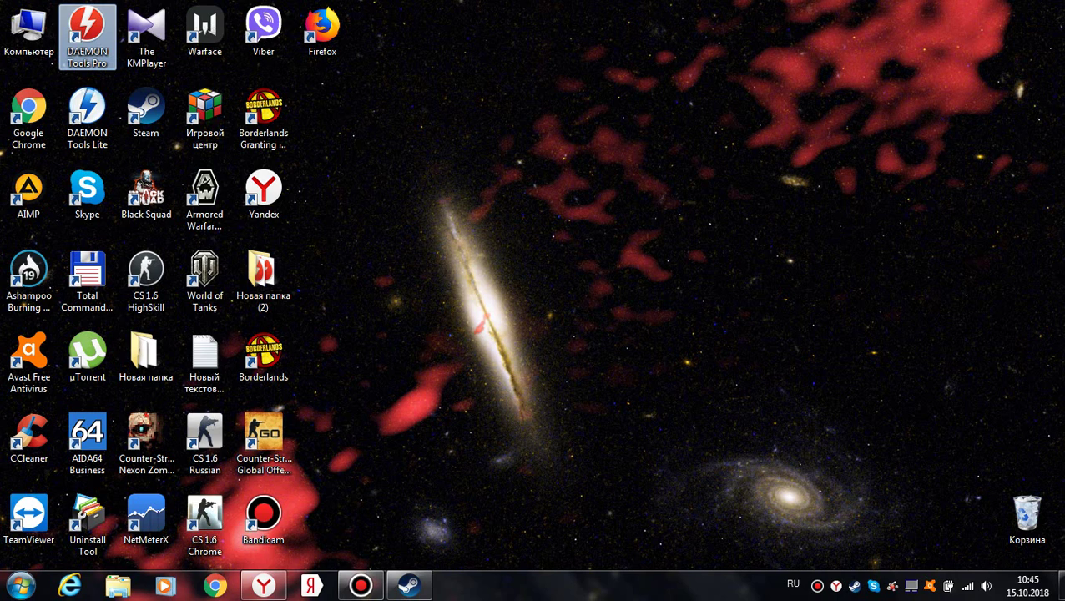
{"action": "double_click", "coordinate": [87, 34]}
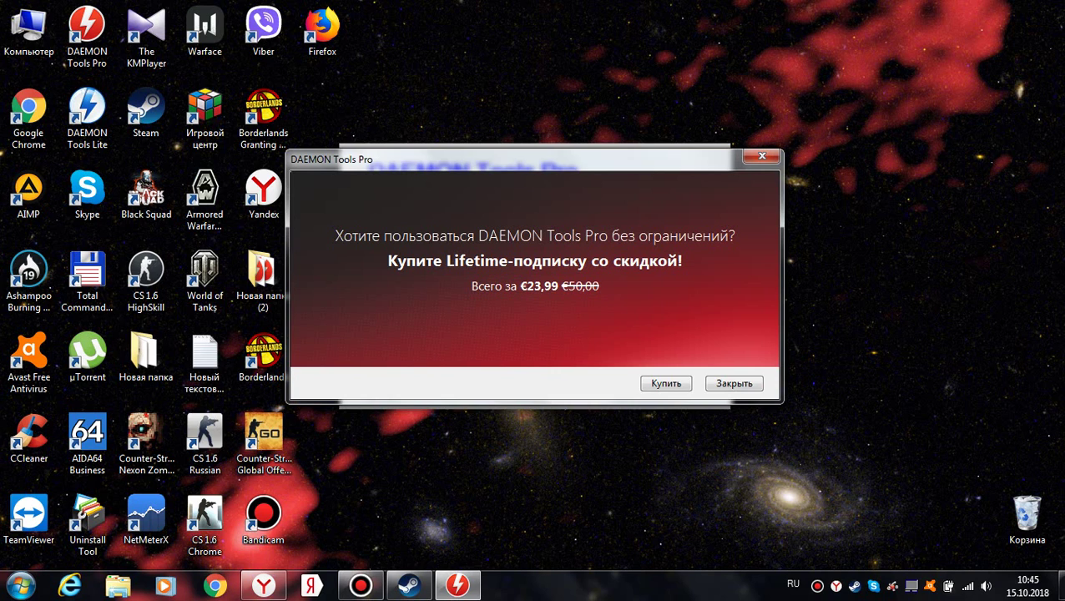
{"action": "left_click", "coordinate": [734, 383]}
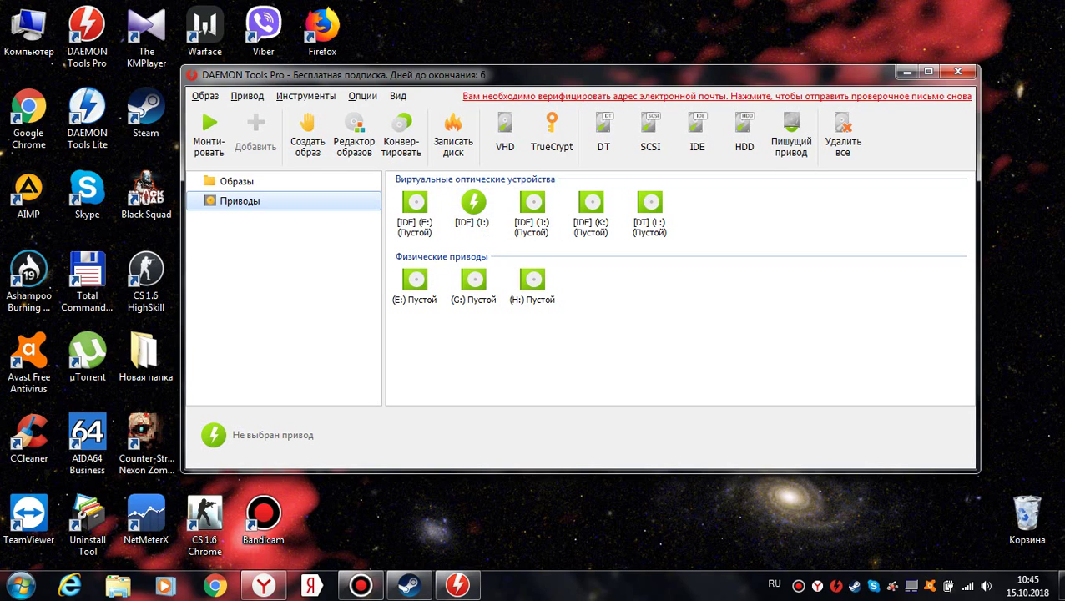
- Try to add an IDE virtual drive, and bring up the paused YouTube video behind the DAEMON Tools Pro window
{"action": "left_click", "coordinate": [697, 138]}
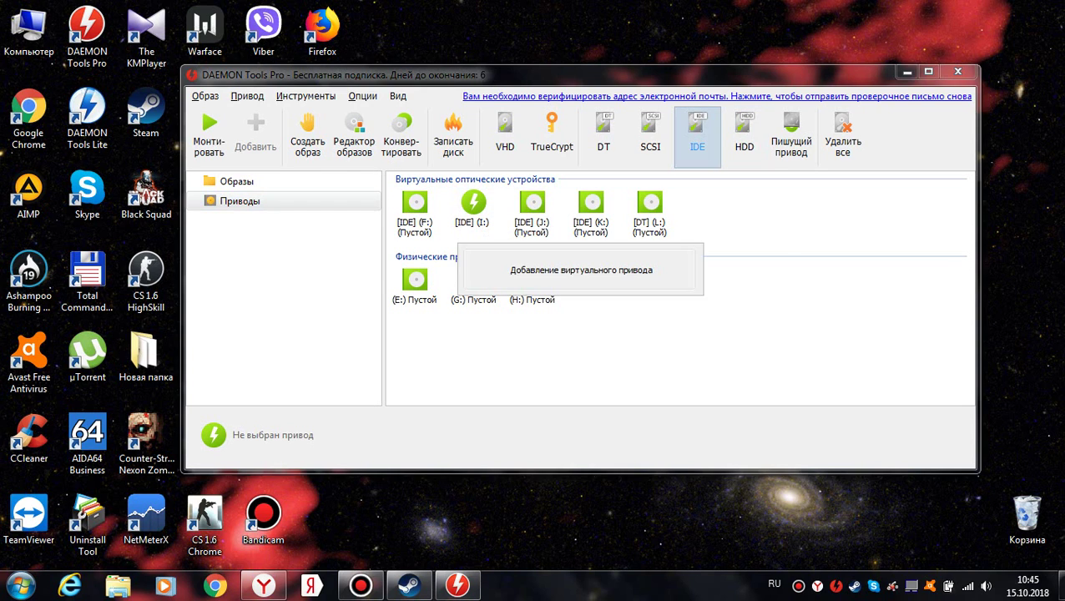
{"action": "key", "text": "Return"}
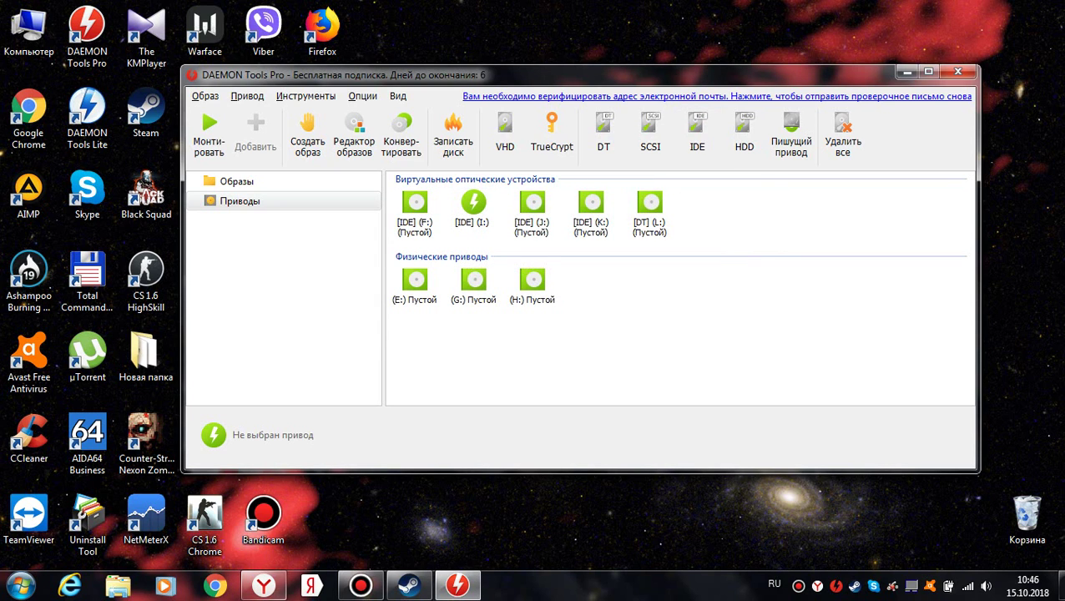
{"action": "left_click", "coordinate": [264, 585]}
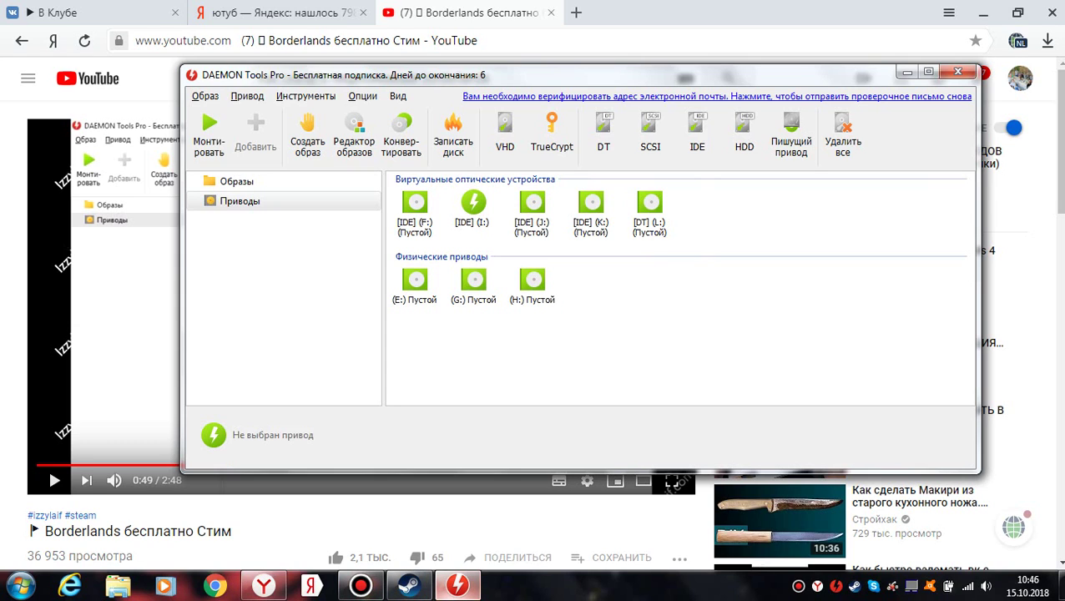
{"action": "left_click", "coordinate": [458, 585]}
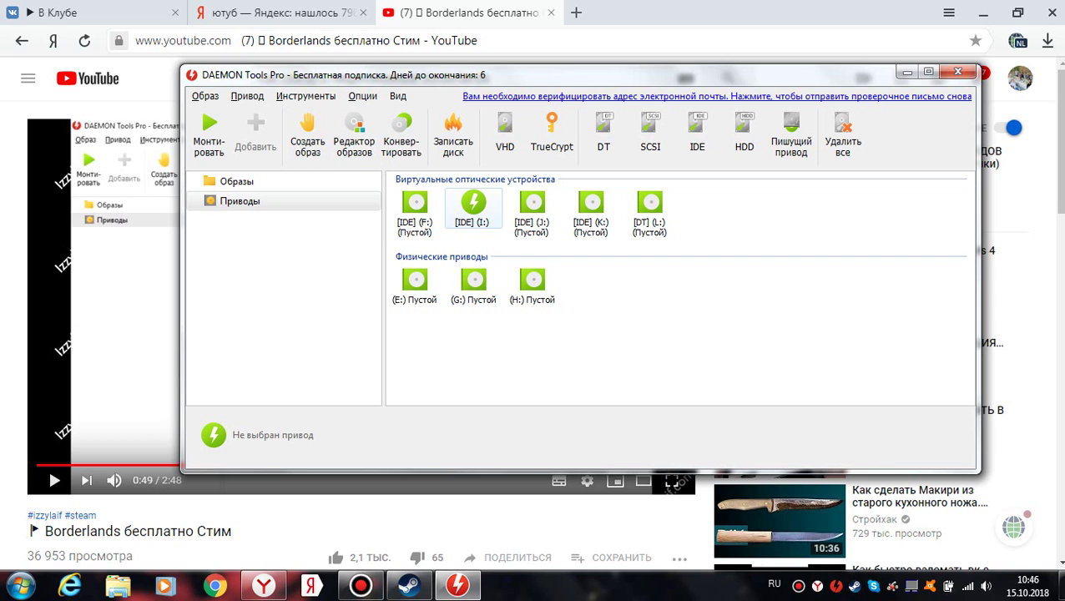
- View the mounting options of drives I: and J:, cancel the image selection for J:, and close DAEMON Tools Pro
{"action": "right_click", "coordinate": [482, 215]}
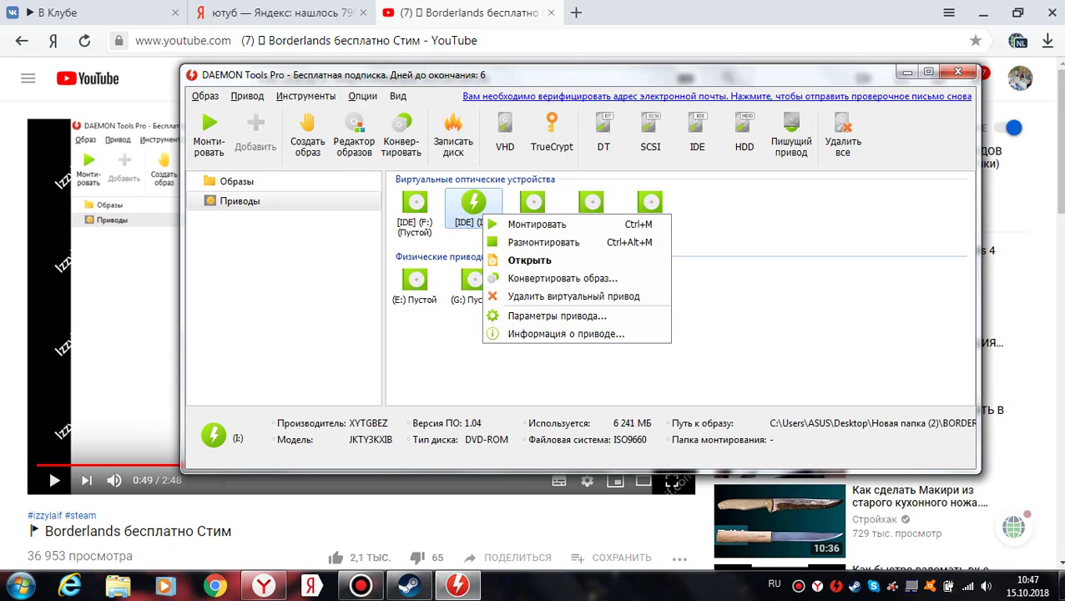
{"action": "key", "text": "Escape"}
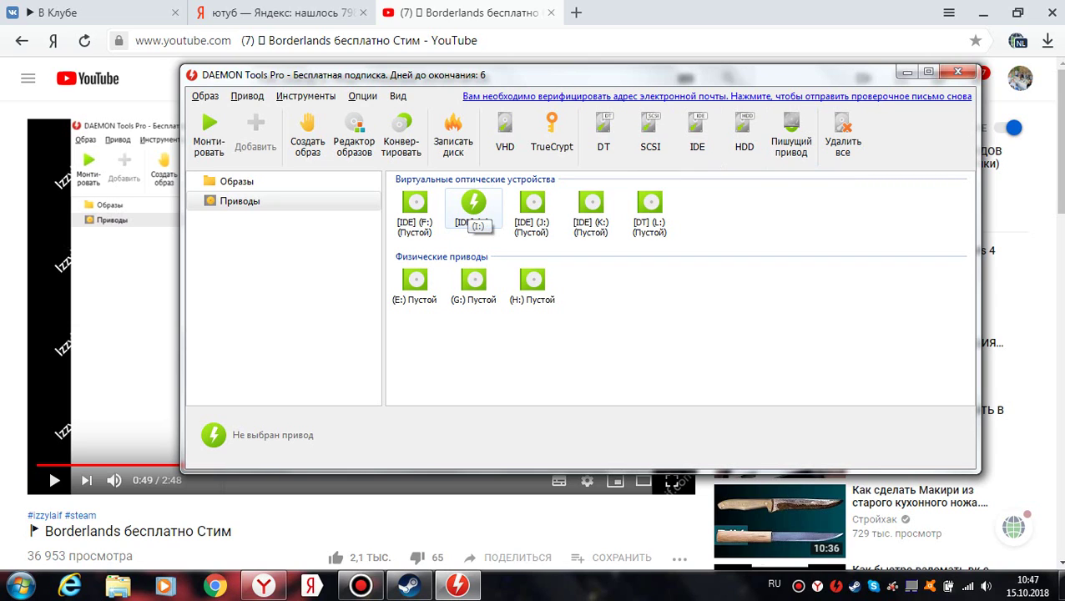
{"action": "right_click", "coordinate": [531, 219]}
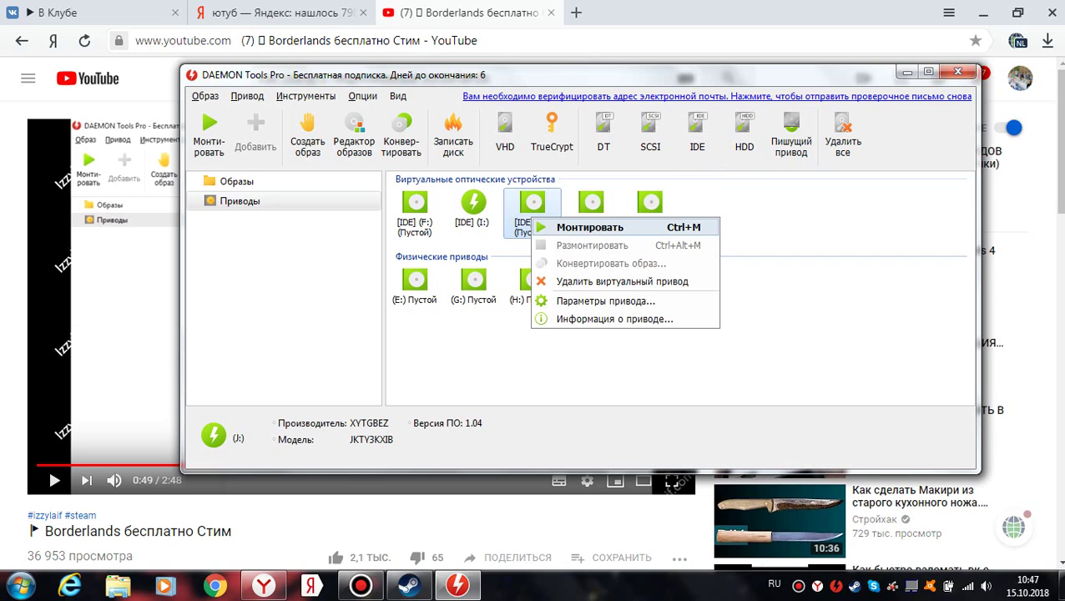
{"action": "key", "text": "Return"}
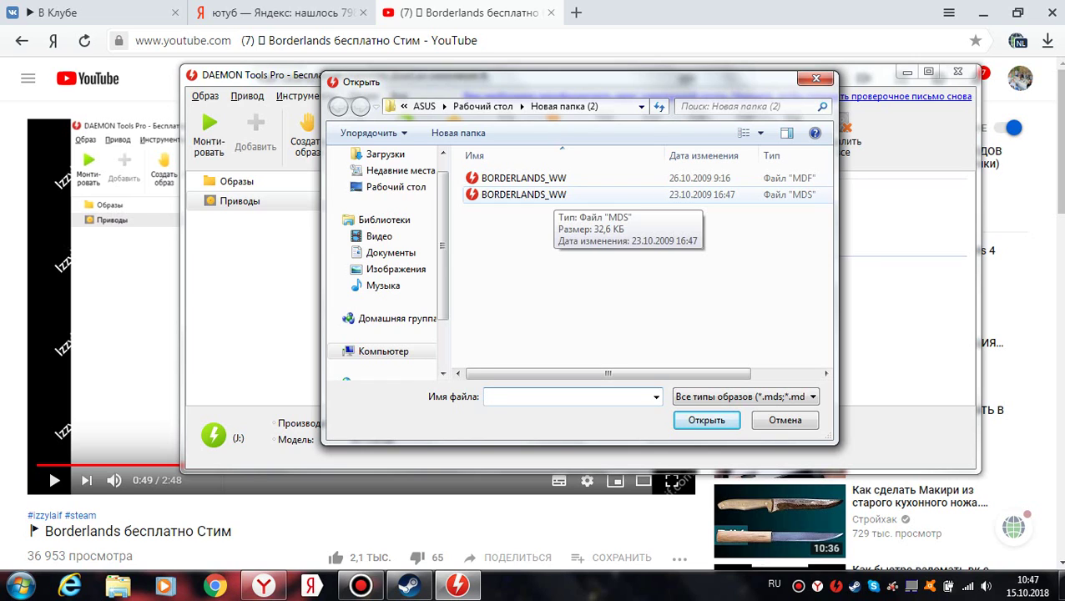
{"action": "left_click", "coordinate": [817, 78]}
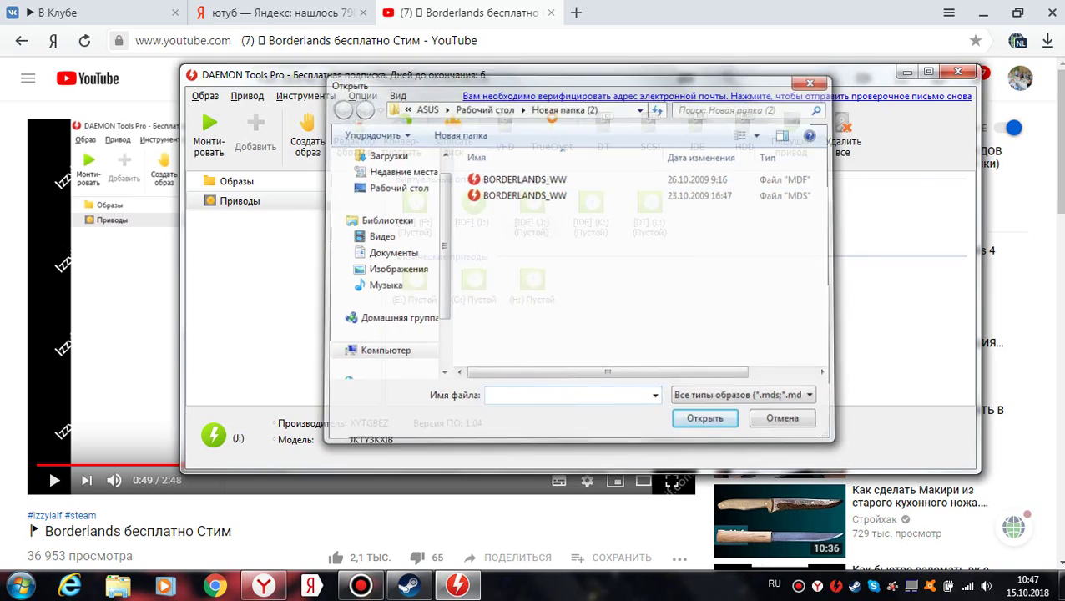
{"action": "left_click", "coordinate": [958, 72]}
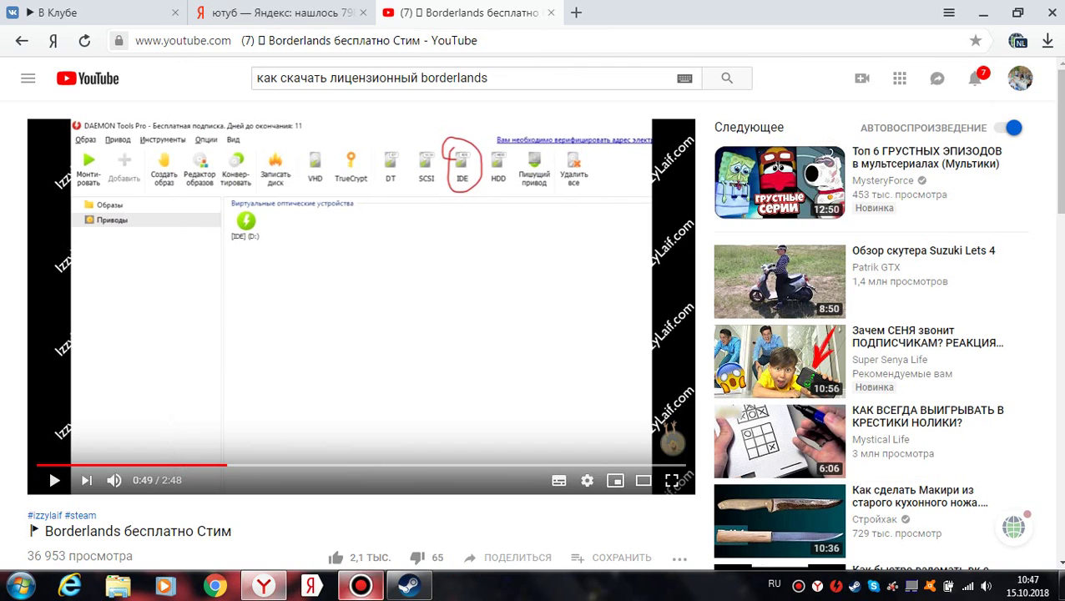
- Expand the video's description, open its izzylaif.com download link, and look through the "Borderlands в Steam бесплатно" page
{"action": "scroll", "coordinate": [361, 334], "scroll_direction": "down", "scroll_amount": 4}
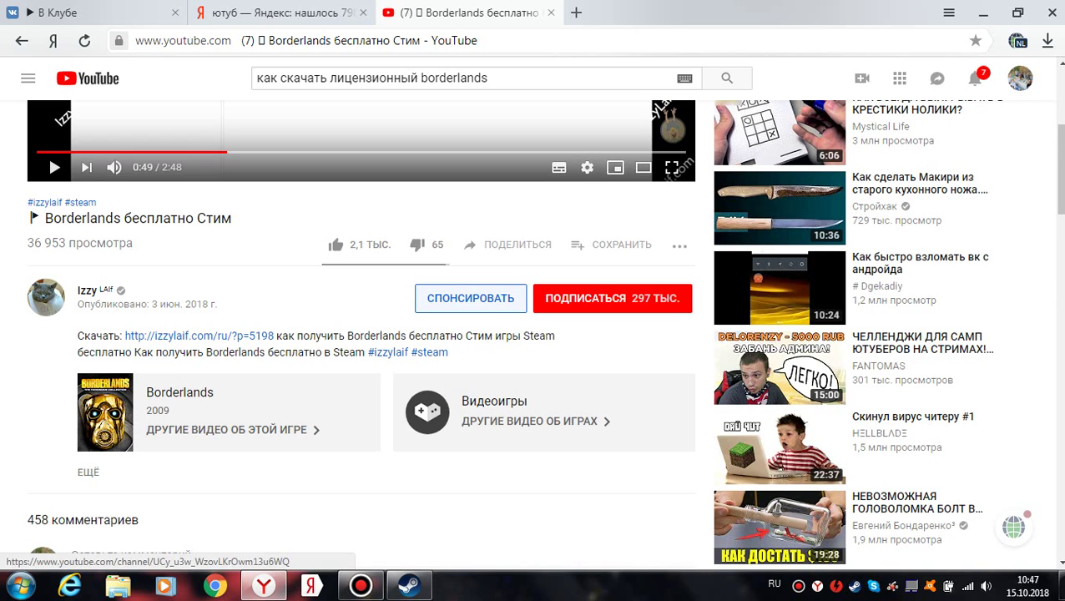
{"action": "left_click", "coordinate": [87, 471]}
{"action": "scroll", "coordinate": [361, 334], "scroll_direction": "down", "scroll_amount": 1}
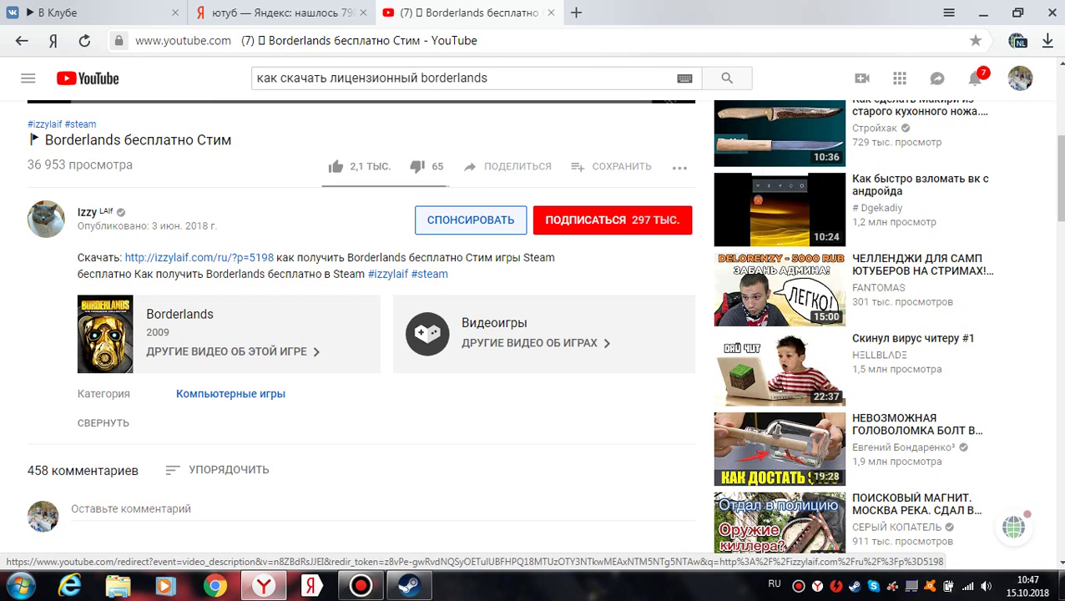
{"action": "left_click", "coordinate": [199, 257]}
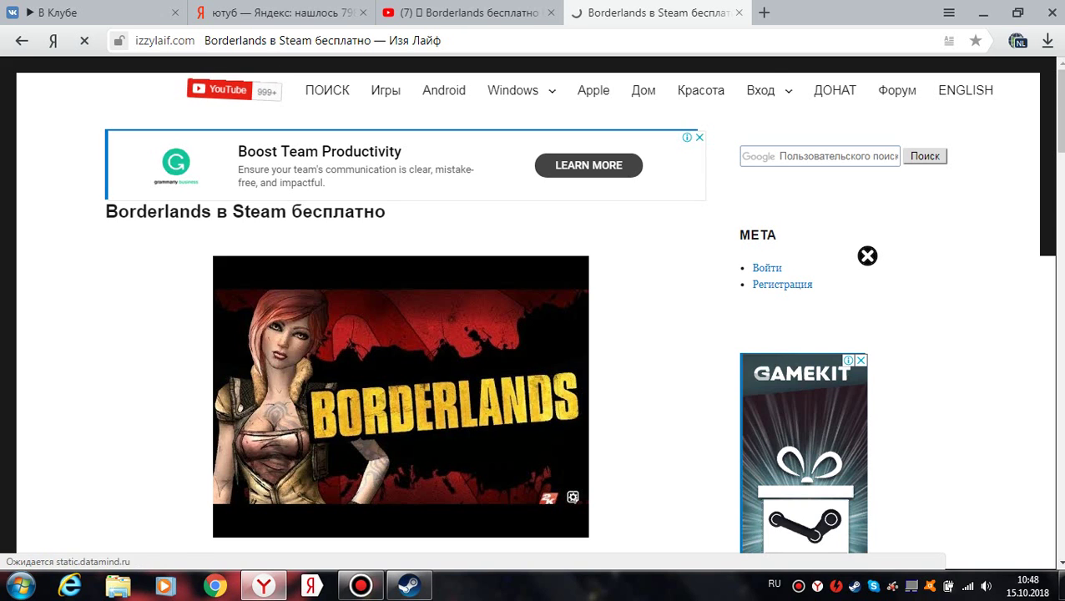
{"action": "scroll", "coordinate": [868, 256], "scroll_direction": "down", "scroll_amount": 5}
{"action": "scroll", "coordinate": [534, 309], "scroll_direction": "down", "scroll_amount": 2}
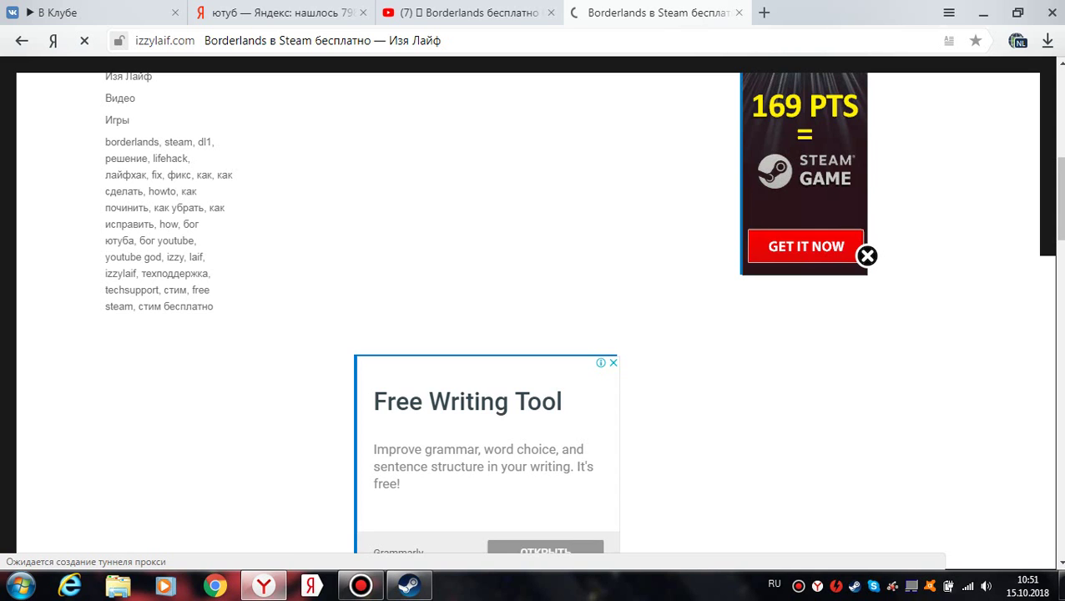
- View the guide's linked DAEMON Tools Pro 8 page and BORDERLANDS.zip download page on Yandex Disk, closing each one
{"action": "left_click", "coordinate": [357, 357]}
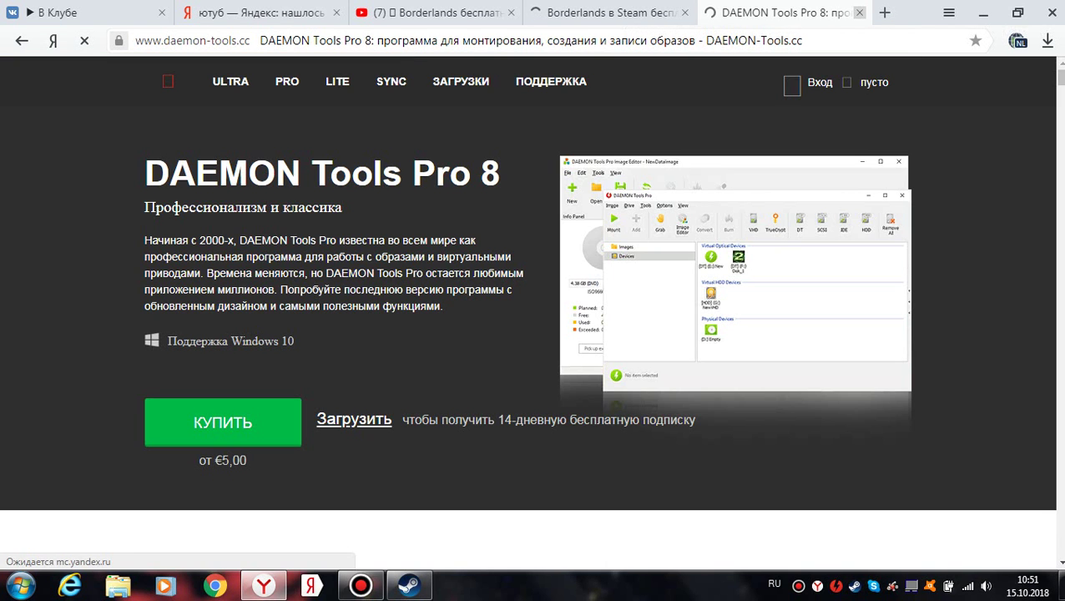
{"action": "key", "text": "ctrl+w"}
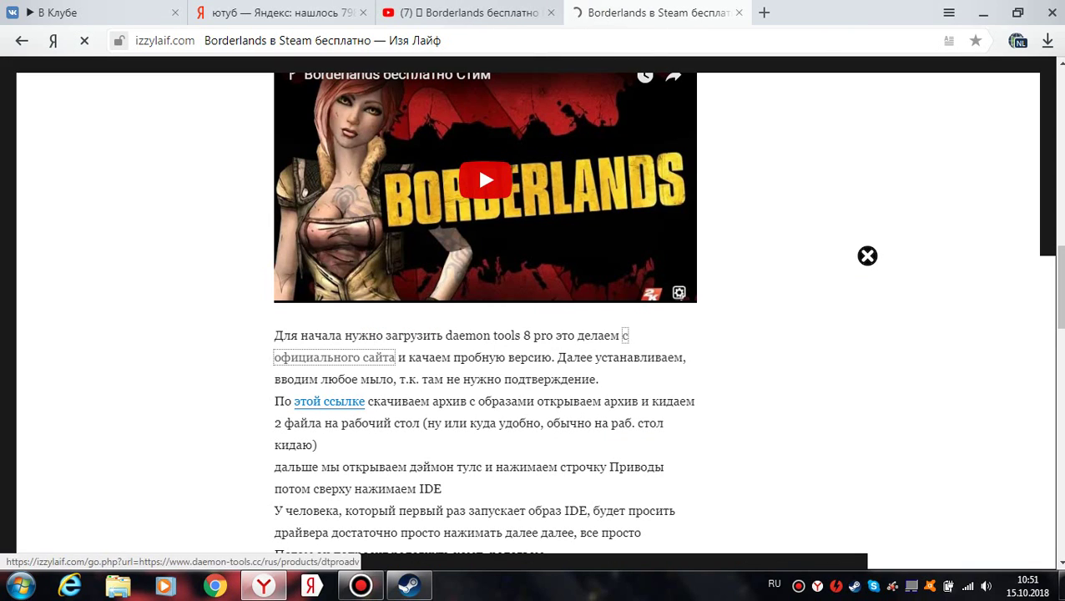
{"action": "left_click", "coordinate": [329, 400]}
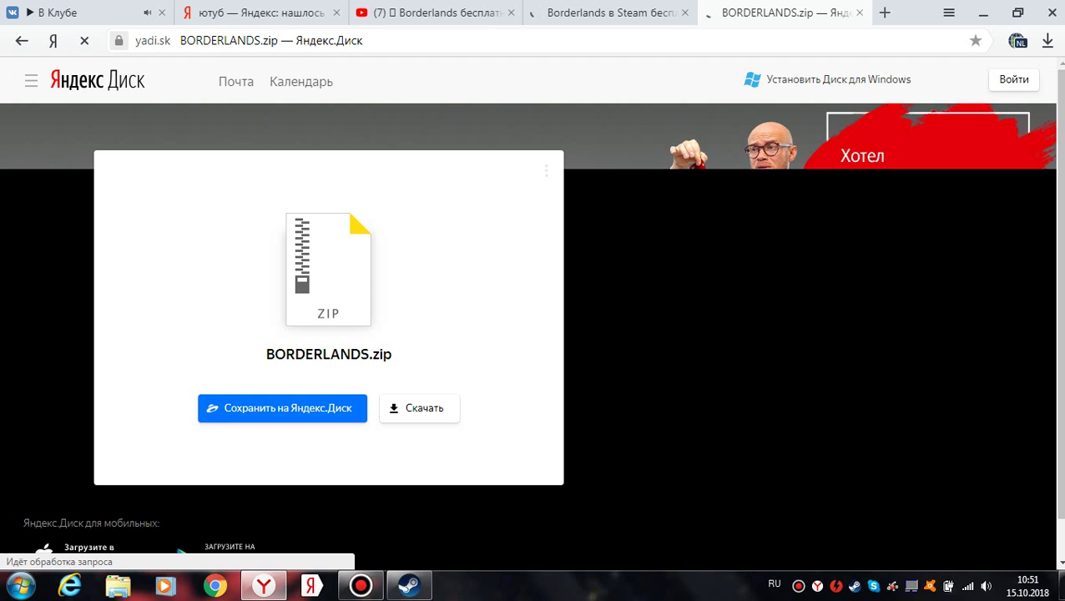
{"action": "key", "text": "ctrl+w"}
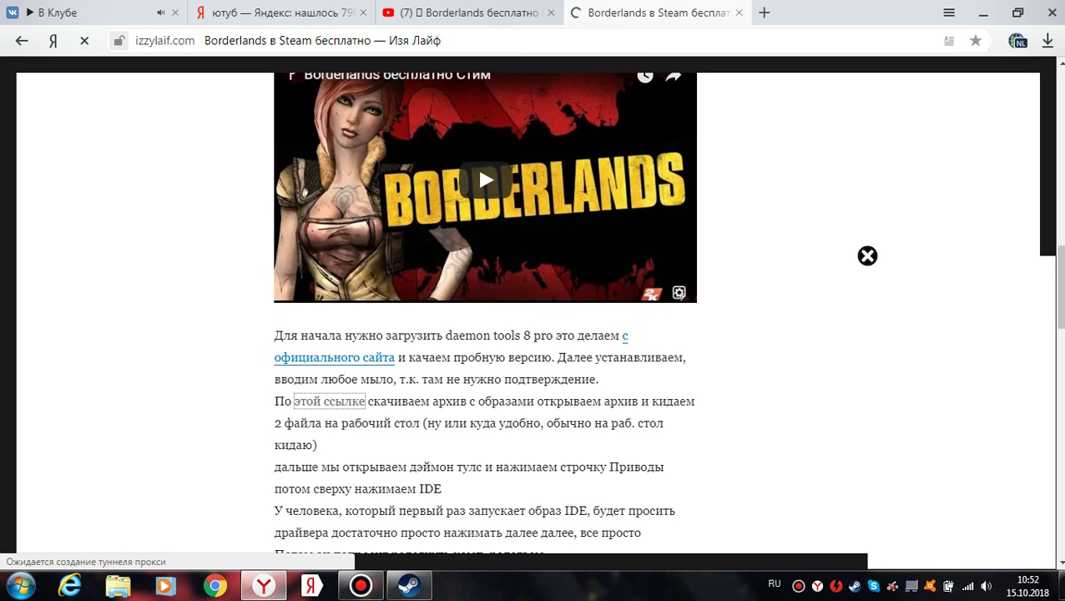
- Read through the rest of the written guide to its end, and minimize the browser
{"action": "scroll", "coordinate": [476, 164], "scroll_direction": "down", "scroll_amount": 1}
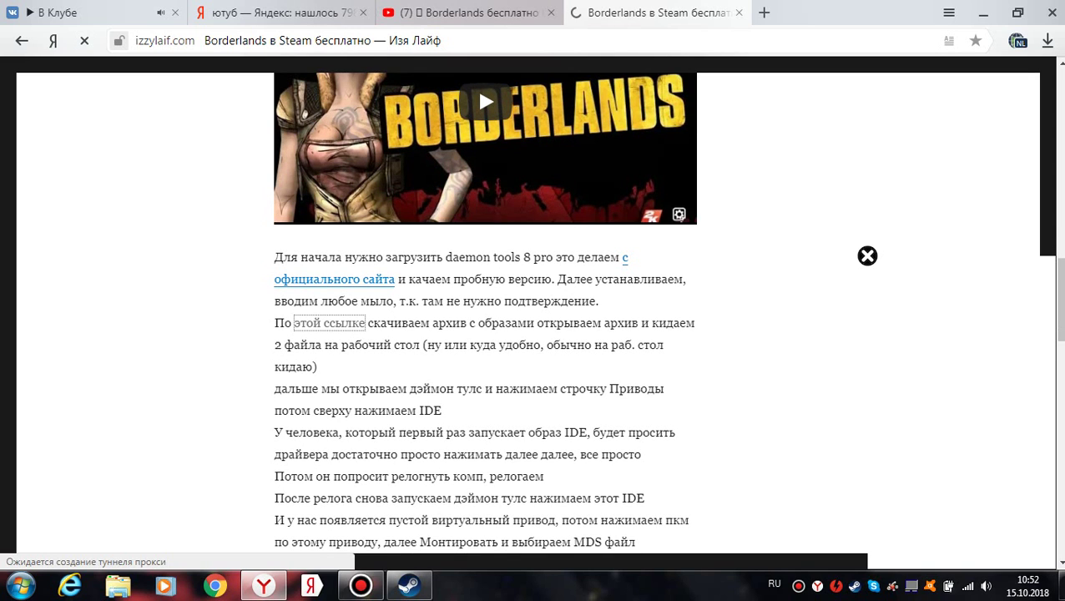
{"action": "scroll", "coordinate": [484, 312], "scroll_direction": "down", "scroll_amount": 1}
{"action": "scroll", "coordinate": [484, 312], "scroll_direction": "down", "scroll_amount": 4}
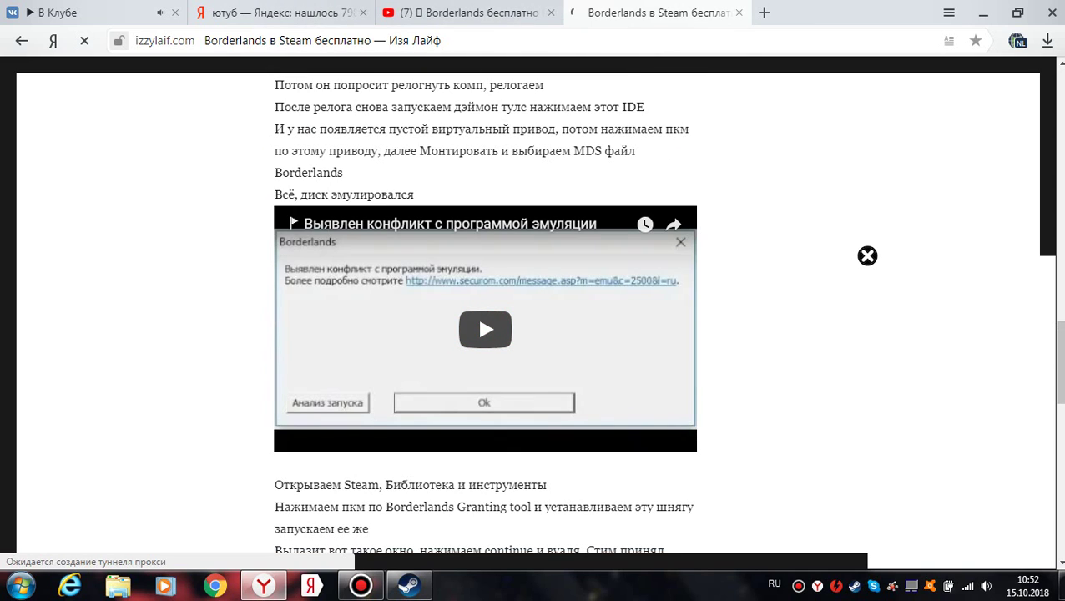
{"action": "scroll", "coordinate": [484, 329], "scroll_direction": "down", "scroll_amount": 4}
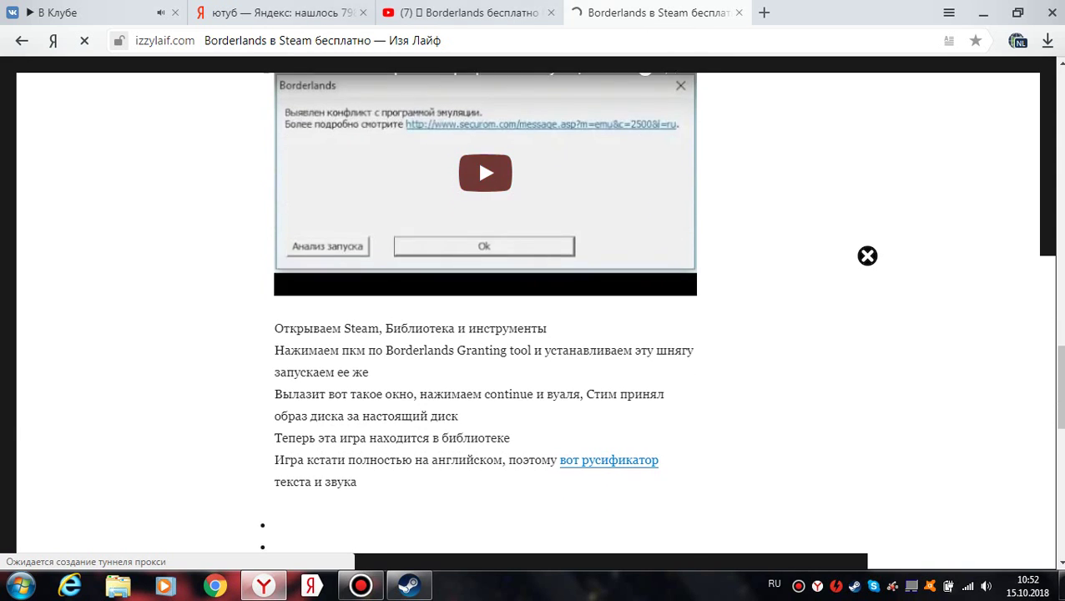
{"action": "scroll", "coordinate": [485, 328], "scroll_direction": "down", "scroll_amount": 3}
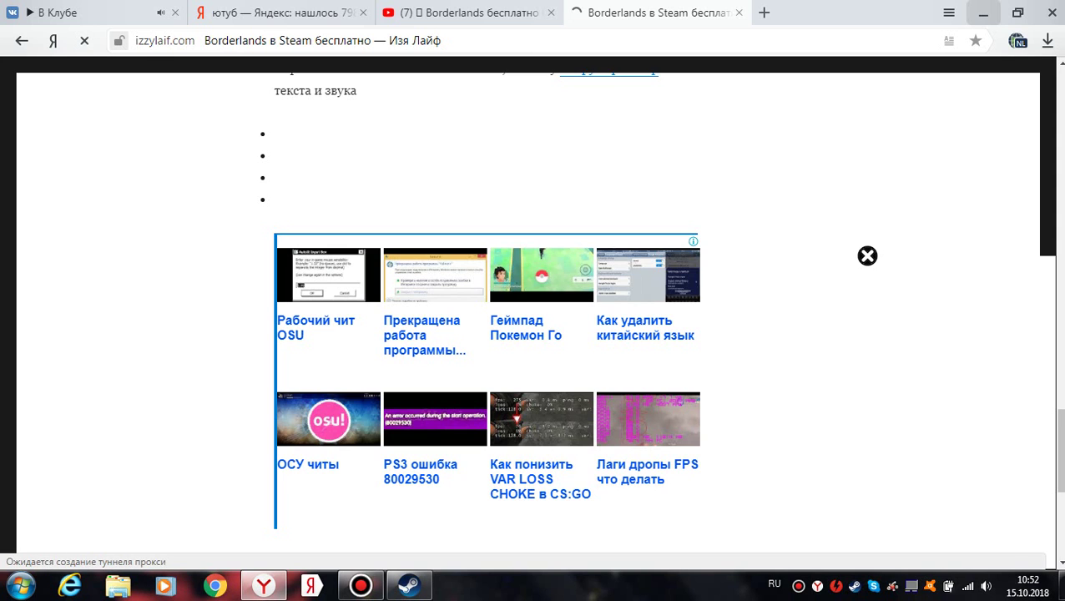
{"action": "left_click", "coordinate": [983, 13]}
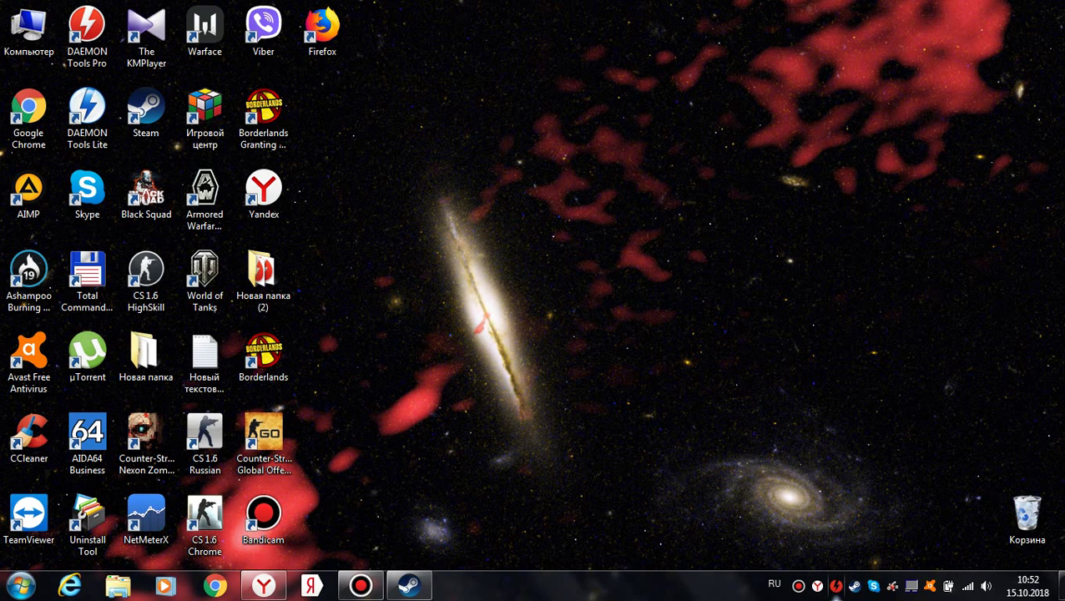
- Bring up DAEMON Tools Pro and its quick drive list, view the options of IDE drive I:, and close the program window
{"action": "left_click", "coordinate": [836, 587]}
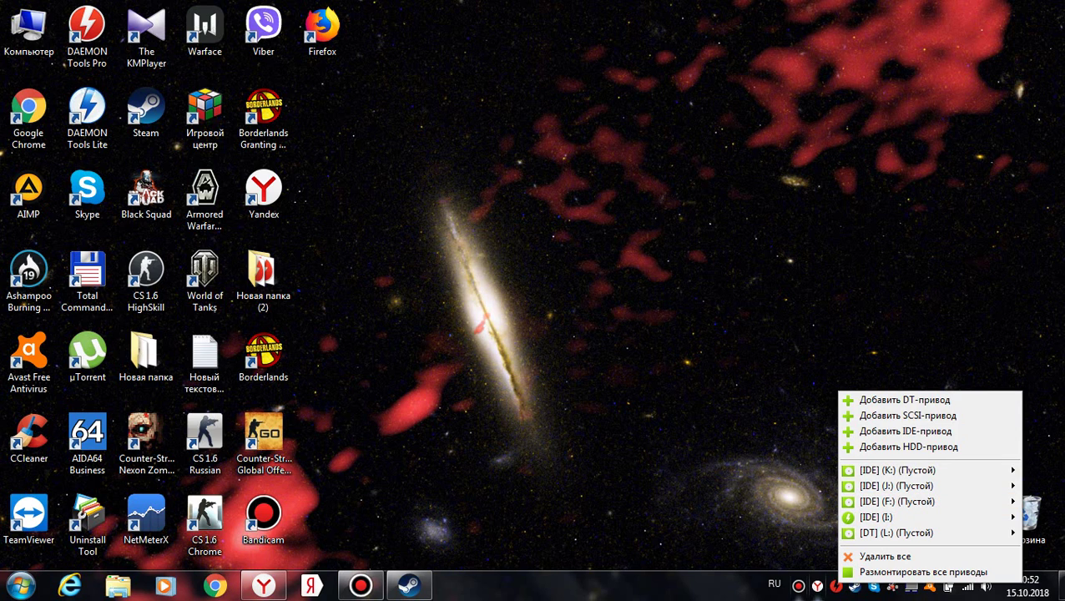
{"action": "left_click", "coordinate": [835, 596]}
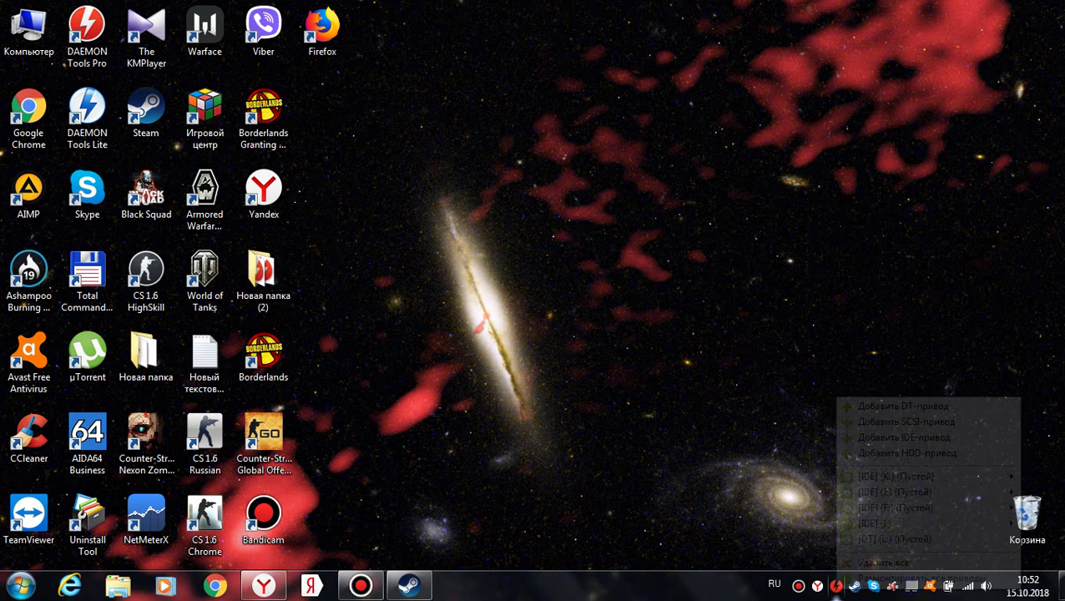
{"action": "left_click", "coordinate": [835, 596]}
{"action": "left_click", "coordinate": [835, 596]}
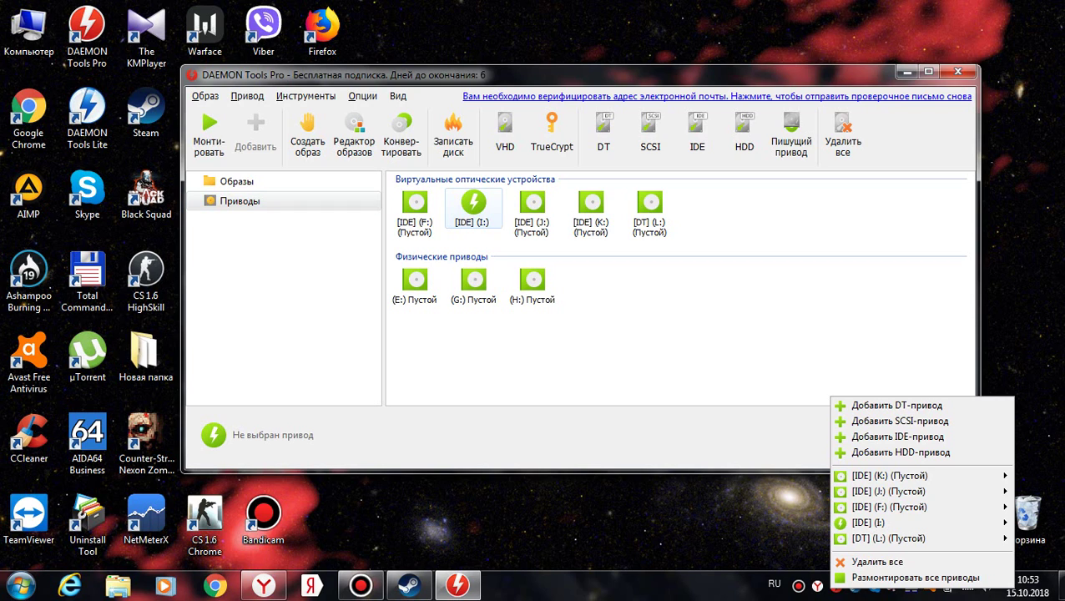
{"action": "right_click", "coordinate": [471, 210]}
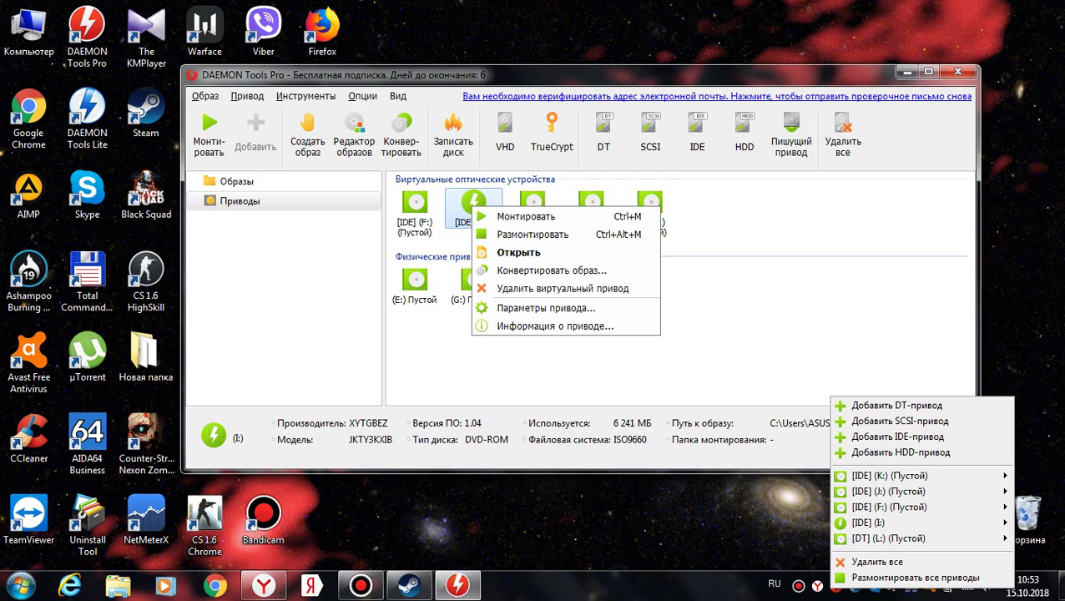
{"action": "key", "text": "Escape"}
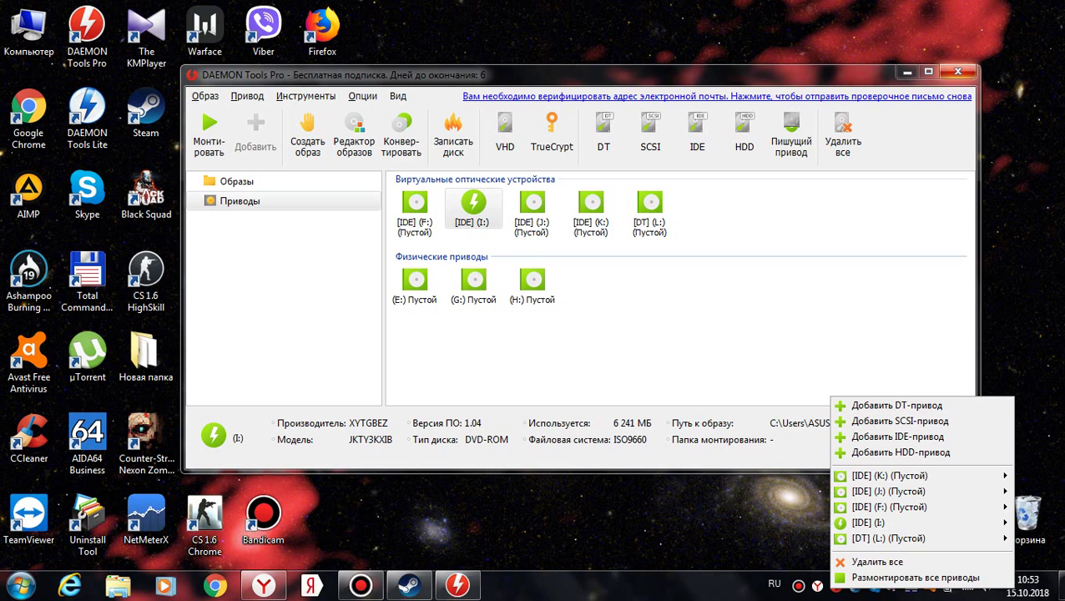
{"action": "key", "text": "alt+F4"}
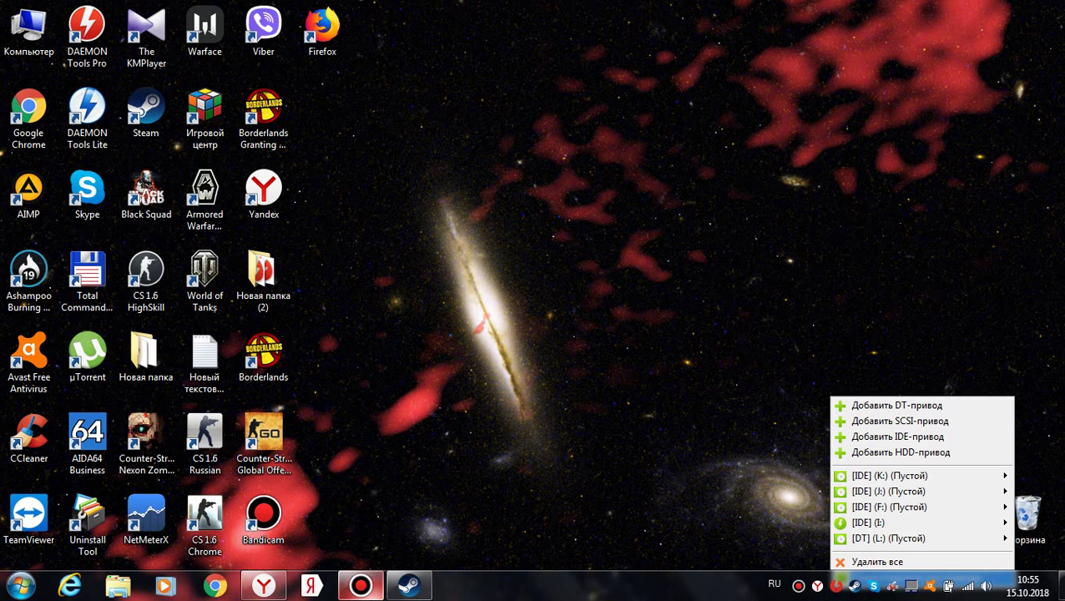
- Relaunch DAEMON Tools Pro, view the drive parameters of IDE drive F:, and close them without changes
{"action": "mouse_move", "coordinate": [361, 586]}
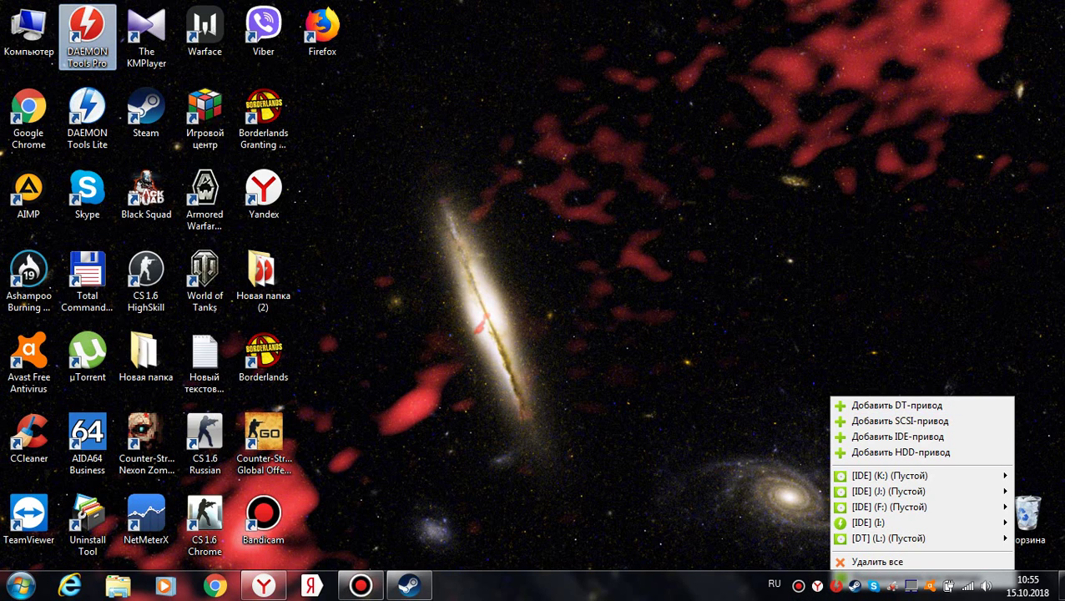
{"action": "mouse_move", "coordinate": [889, 476]}
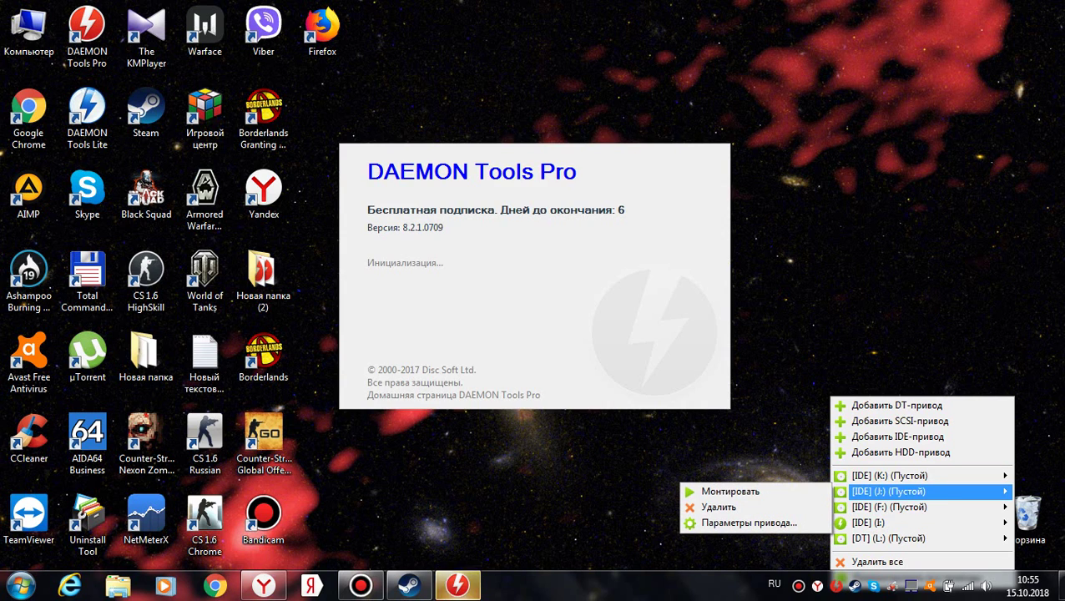
{"action": "mouse_move", "coordinate": [868, 522]}
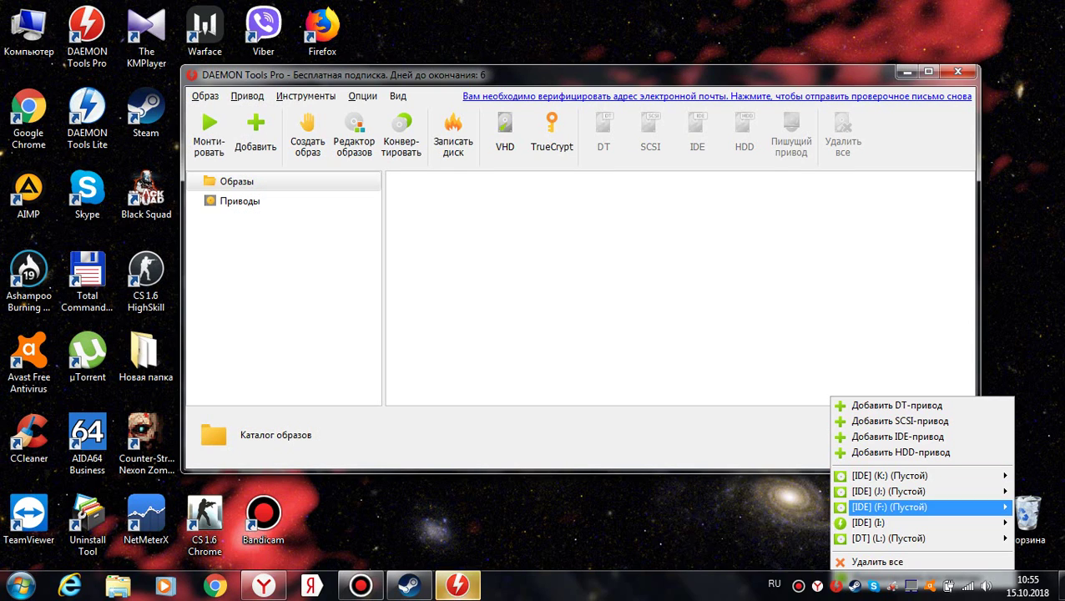
{"action": "mouse_move", "coordinate": [885, 507]}
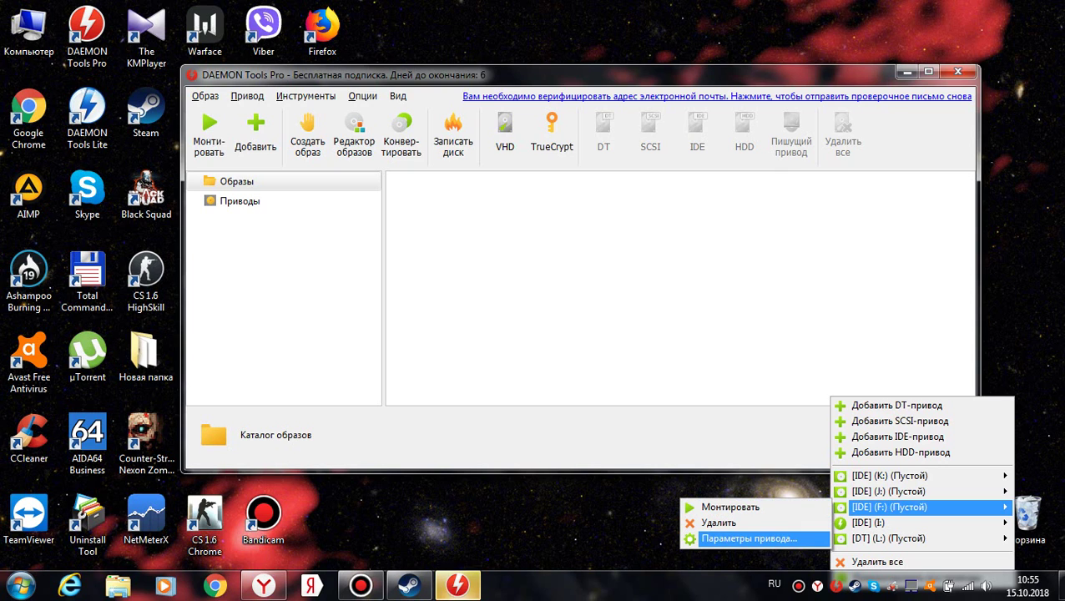
{"action": "left_click", "coordinate": [749, 538]}
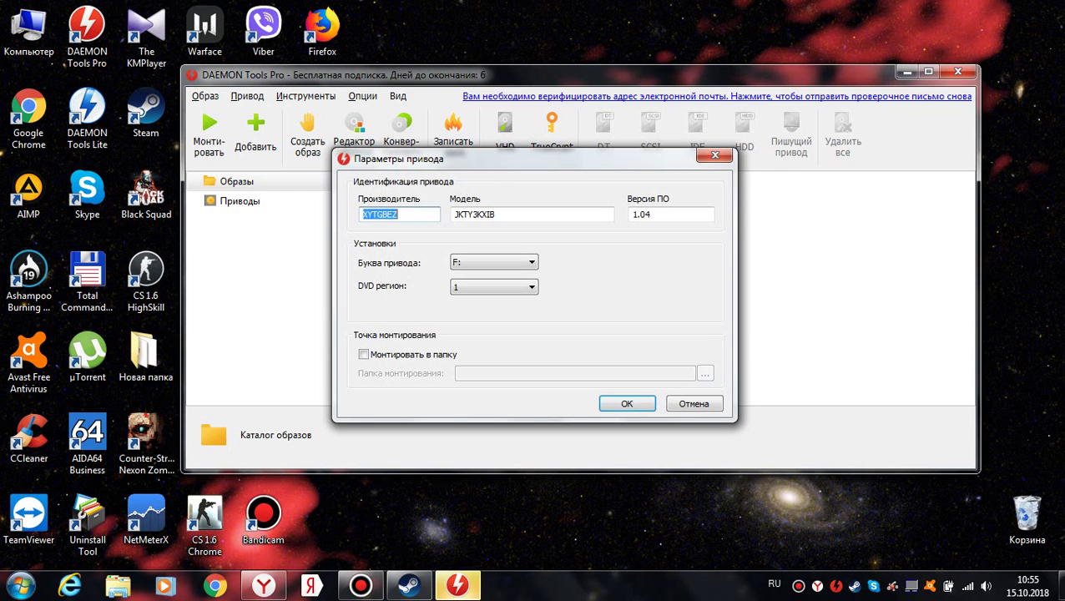
{"action": "left_click", "coordinate": [715, 155]}
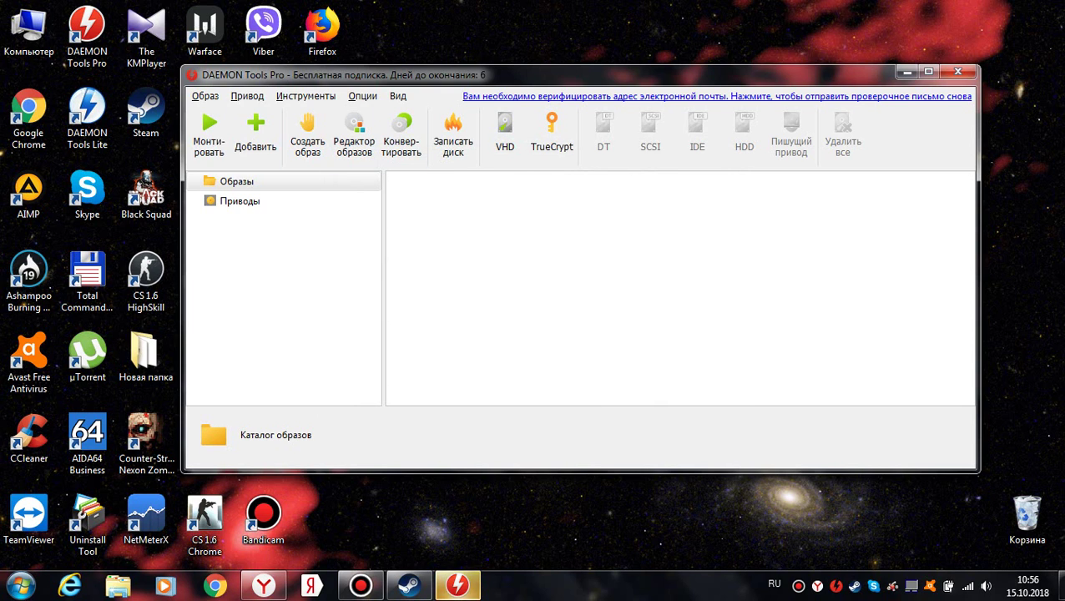
- Try to open virtual drive I: from the drives list, view its mounting options, and close DAEMON Tools Pro
{"action": "left_click", "coordinate": [240, 201]}
{"action": "right_click", "coordinate": [494, 232]}
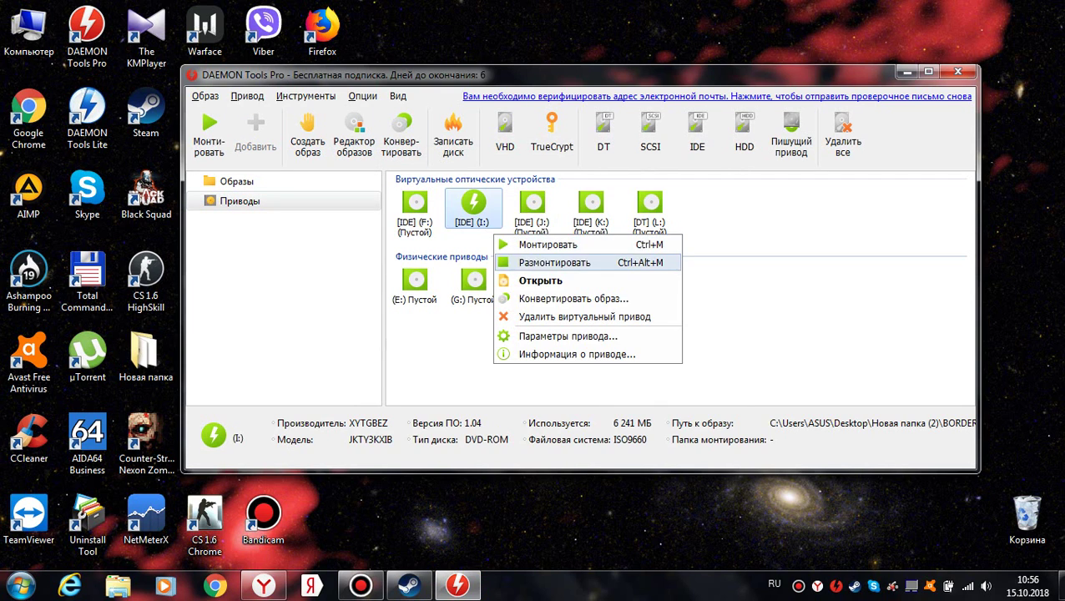
{"action": "left_click", "coordinate": [539, 281]}
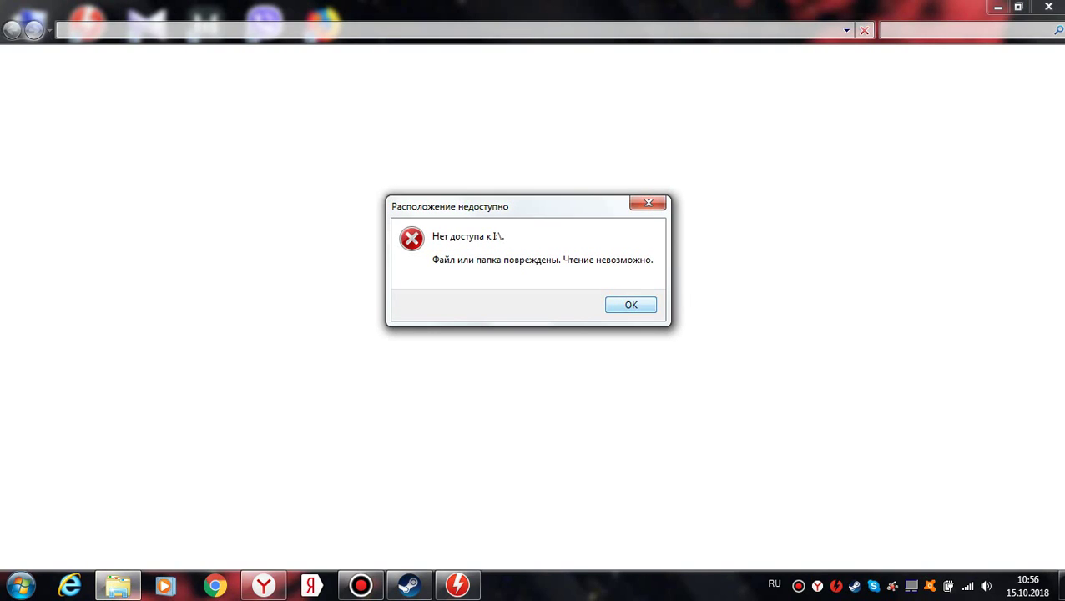
{"action": "key", "text": "Return"}
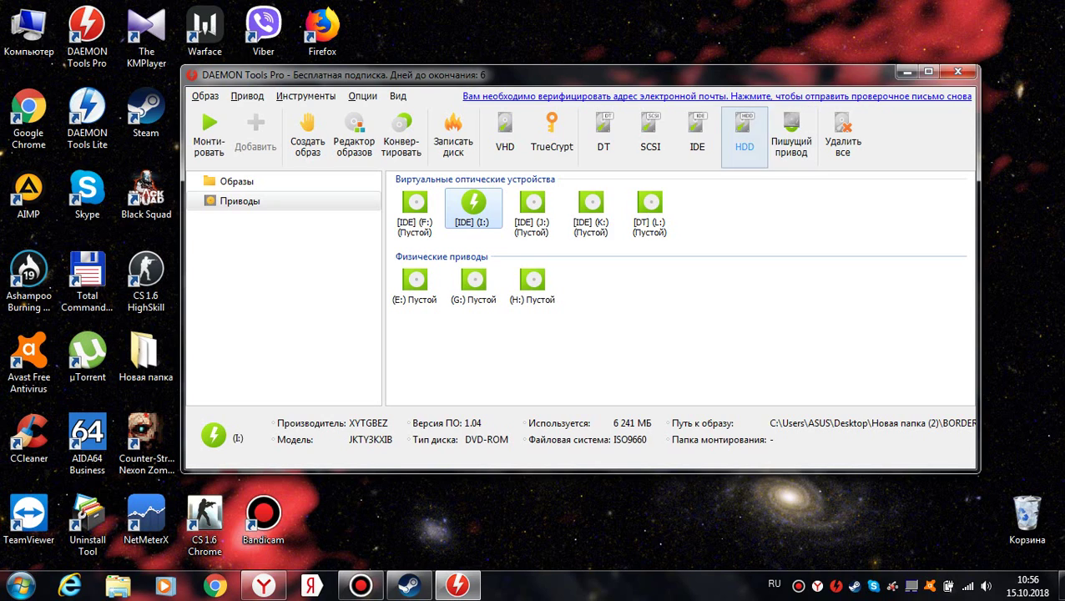
{"action": "right_click", "coordinate": [460, 212]}
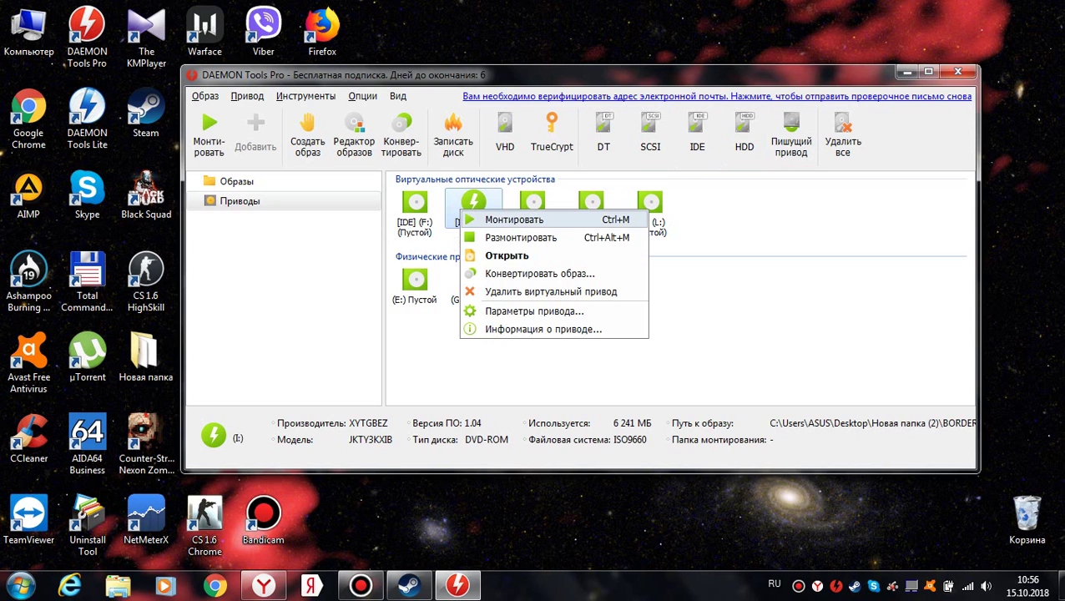
{"action": "key", "text": "Escape"}
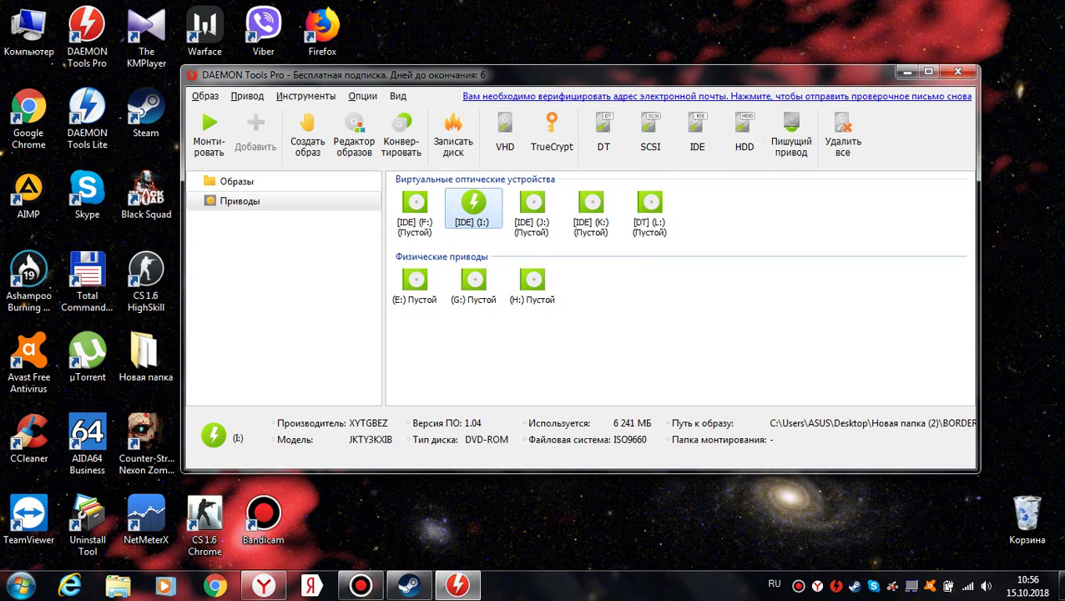
{"action": "left_click", "coordinate": [958, 71]}
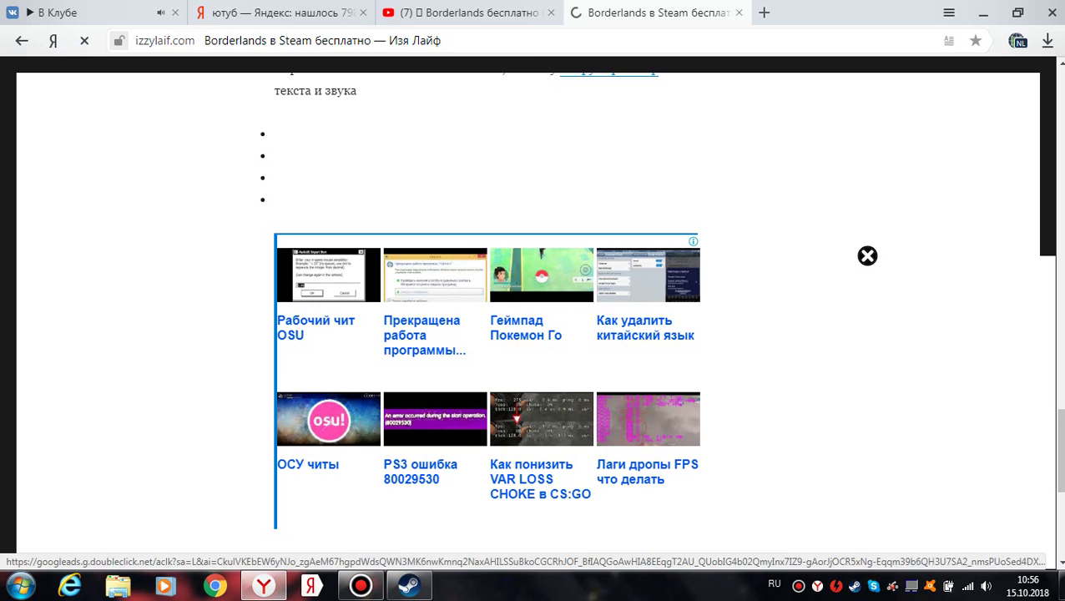
- Close the guide page and skip the YouTube video ahead to 1:28, where the Steam library instructions are shown
{"action": "left_click", "coordinate": [738, 13]}
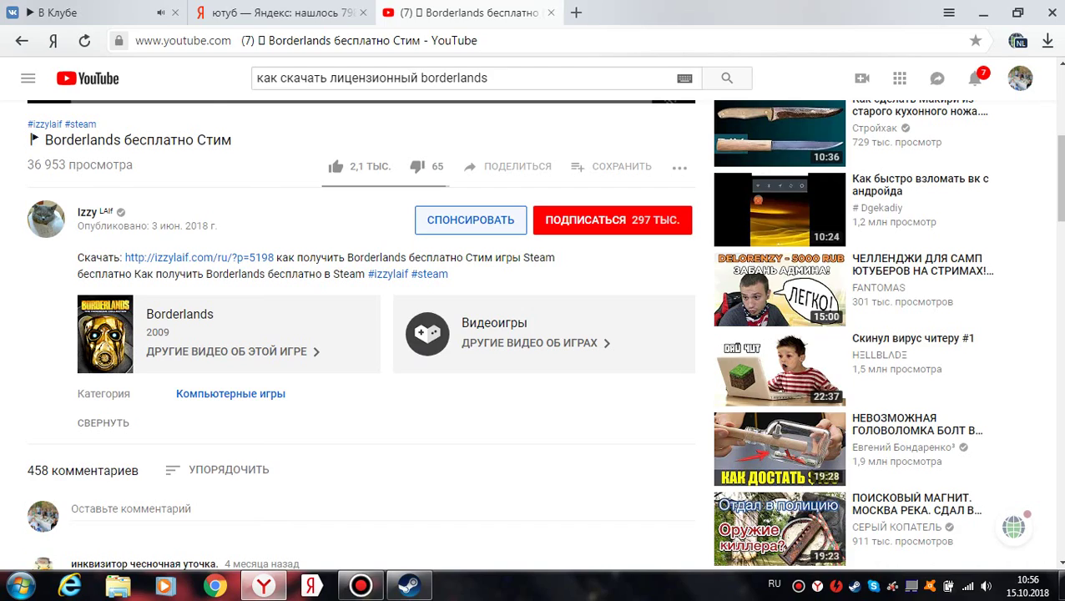
{"action": "scroll", "coordinate": [362, 334], "scroll_direction": "up", "scroll_amount": 5}
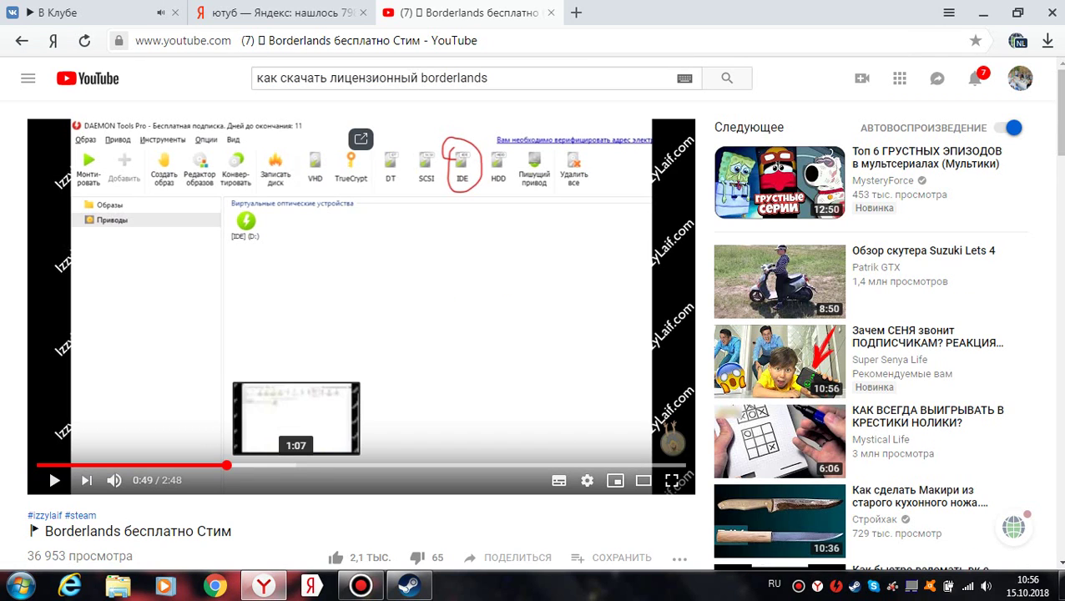
{"action": "left_click", "coordinate": [302, 465]}
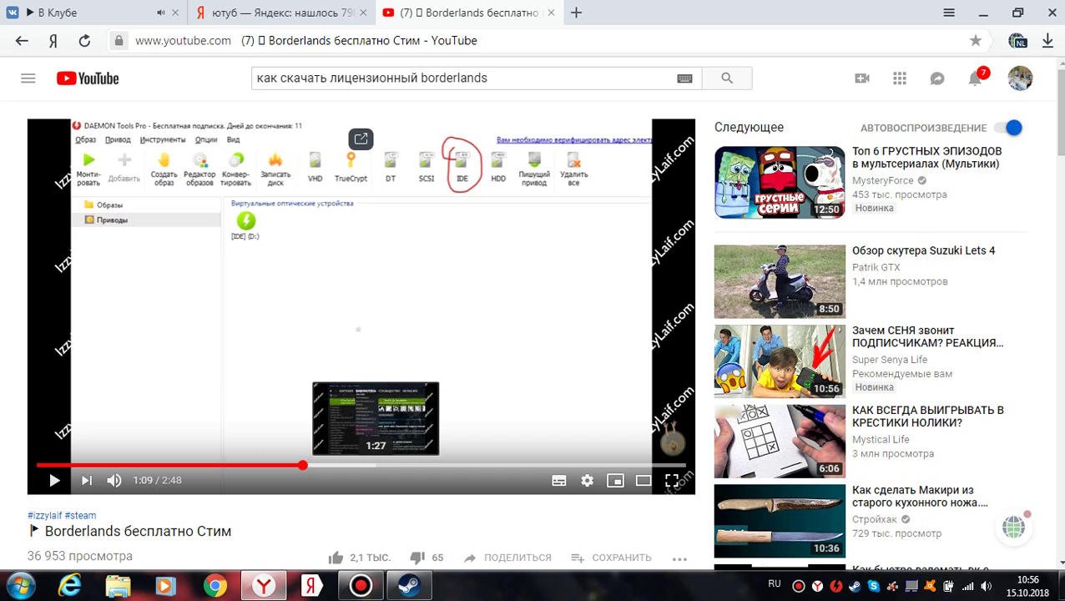
{"action": "left_click", "coordinate": [376, 465]}
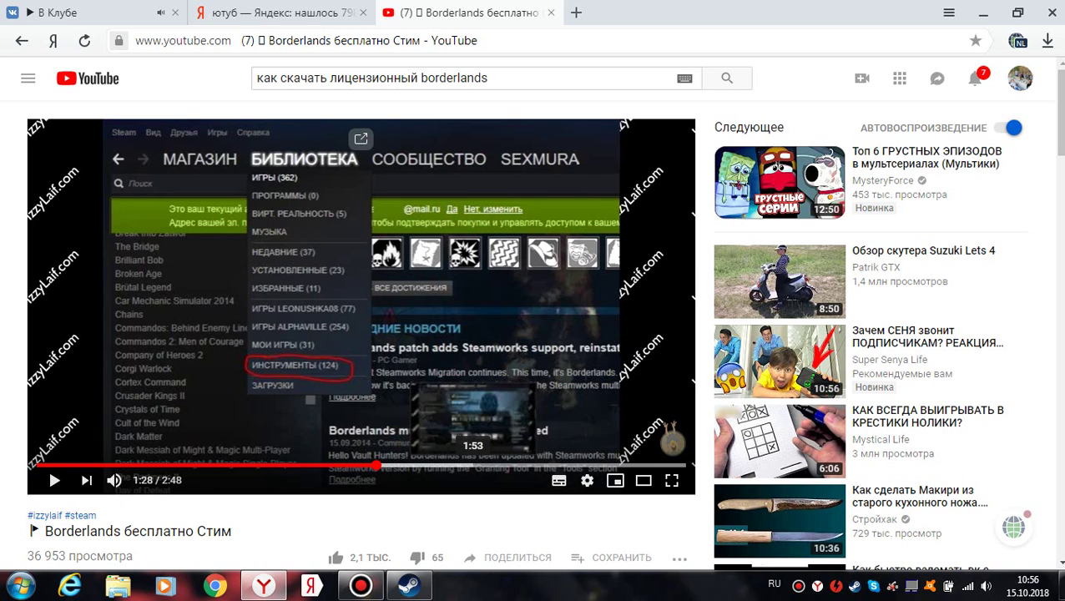
- Switch to Steam and show the list of tools in the library
{"action": "left_click", "coordinate": [408, 586]}
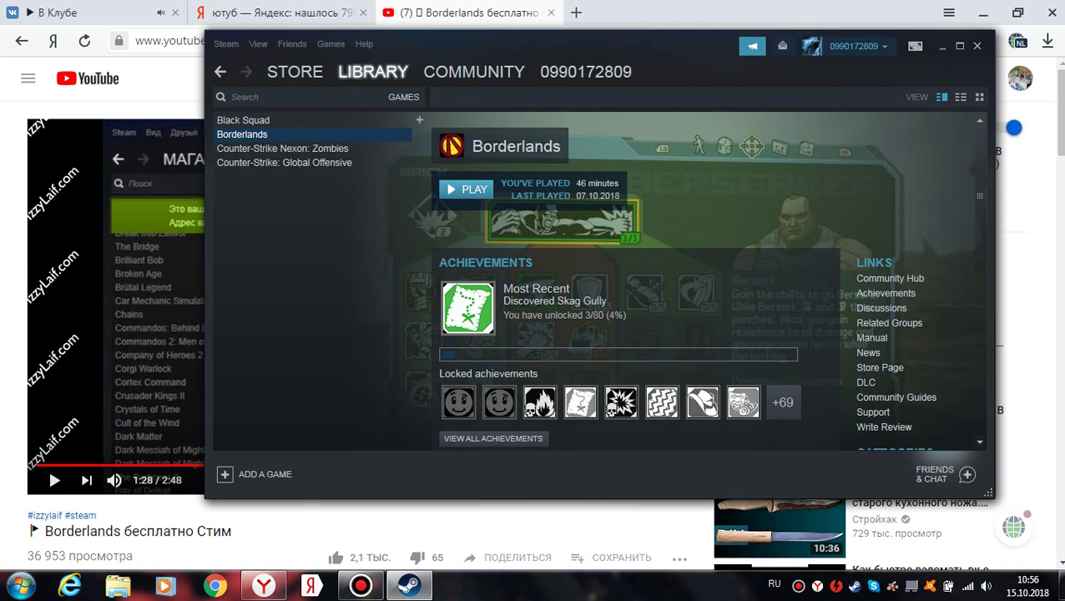
{"action": "mouse_move", "coordinate": [373, 72]}
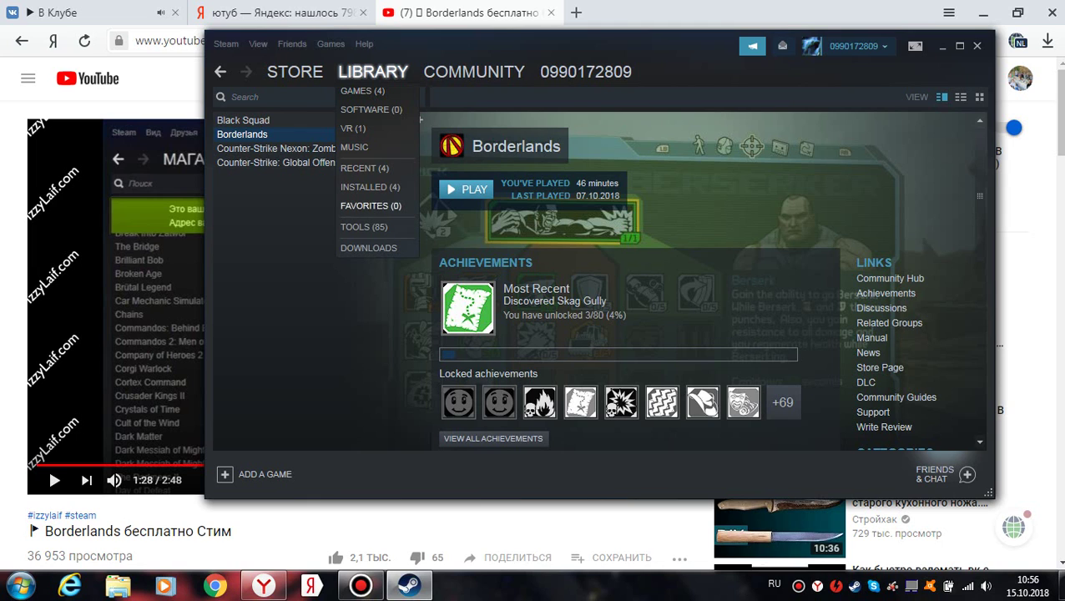
{"action": "left_click", "coordinate": [364, 226]}
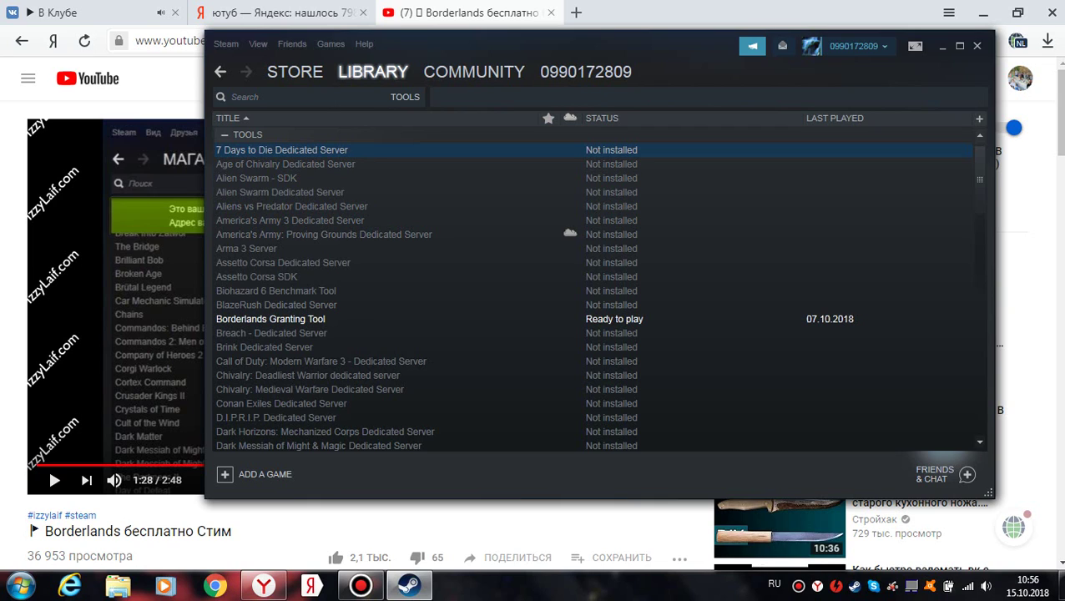
- Launch Borderlands Granting Tool and continue through the Borderlands Steam Converter until the game is added to the library
{"action": "right_click", "coordinate": [305, 320]}
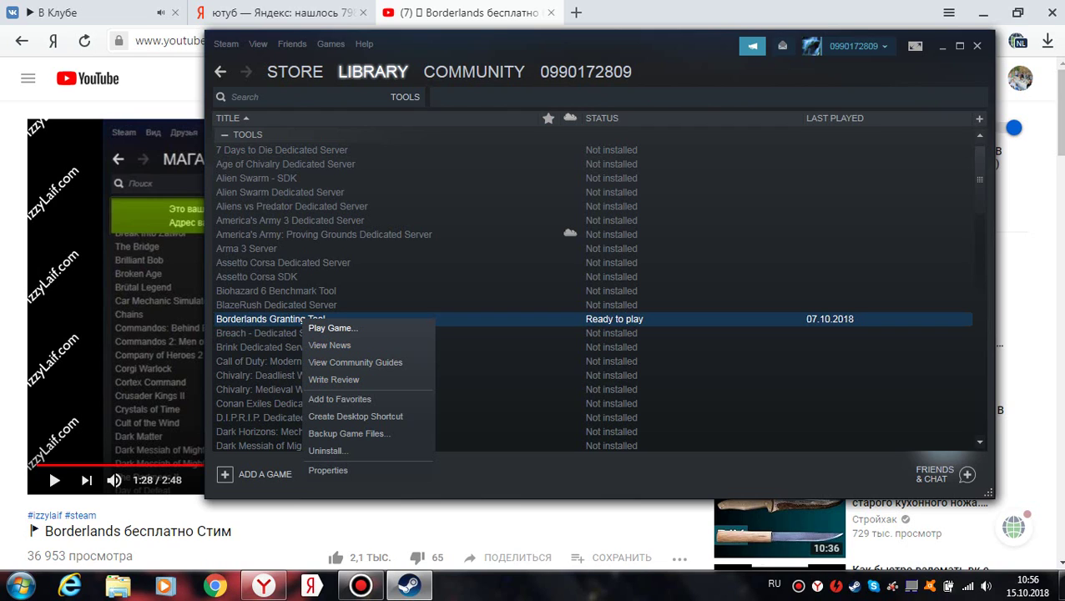
{"action": "left_click", "coordinate": [332, 328]}
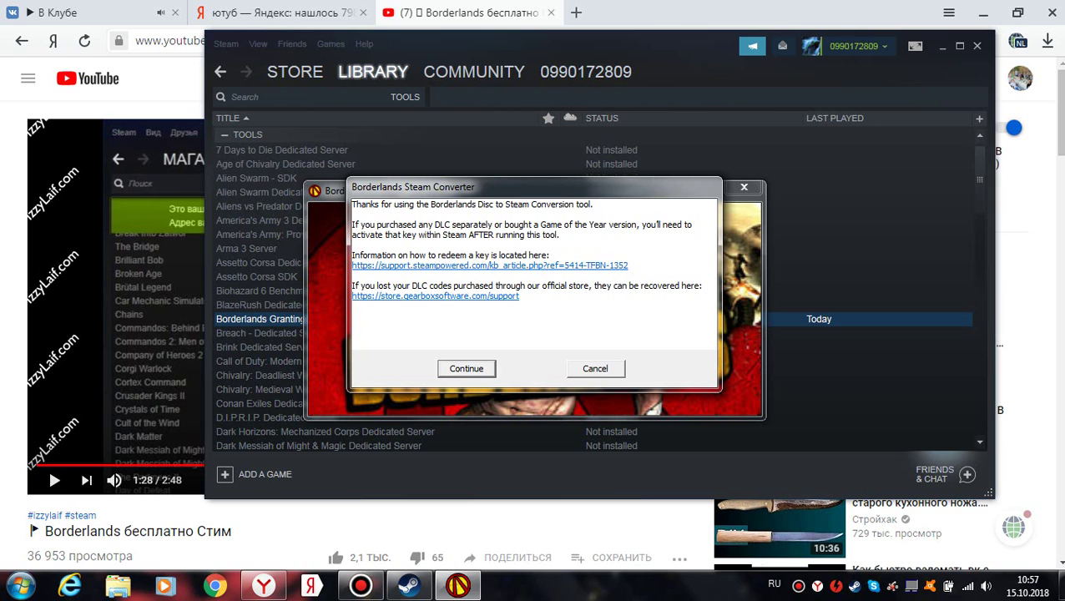
{"action": "left_click", "coordinate": [467, 368]}
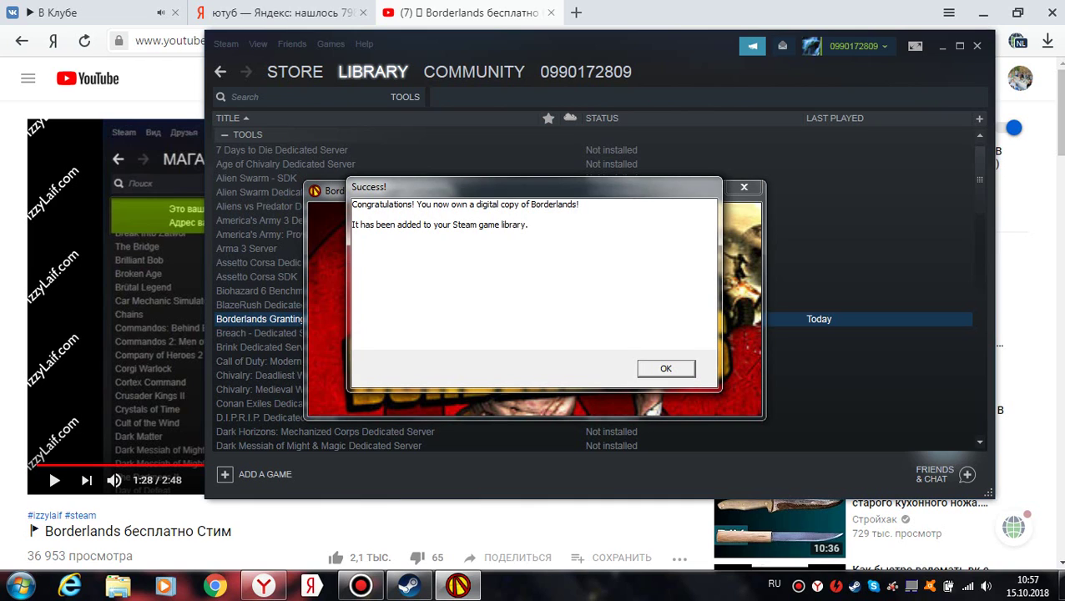
{"action": "left_click", "coordinate": [666, 368]}
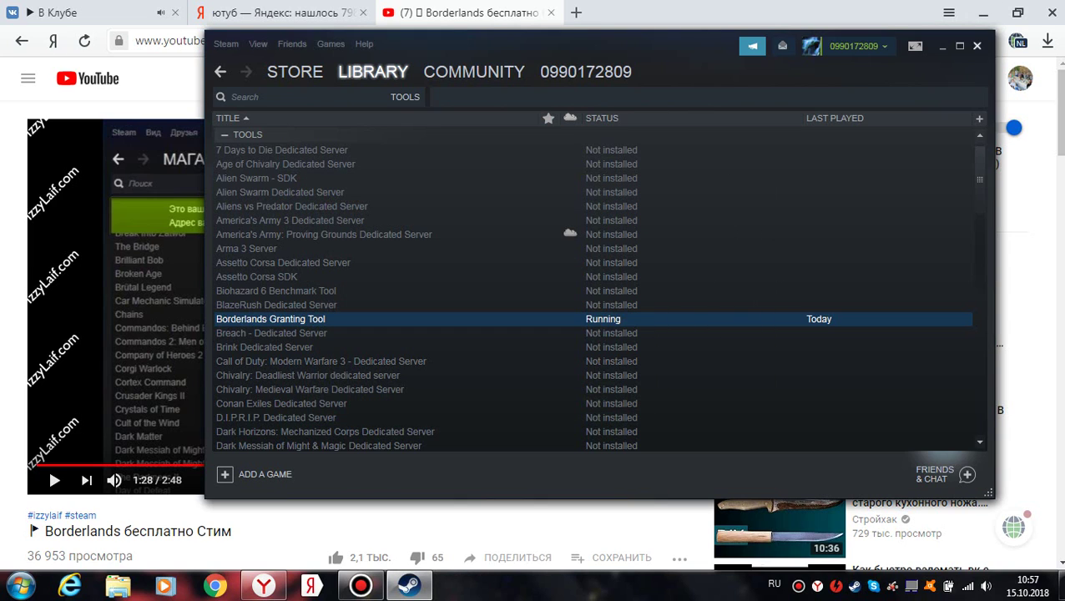
- Close the Steam window and the YouTube video page, leaving the Yandex search results open
{"action": "left_click", "coordinate": [977, 45]}
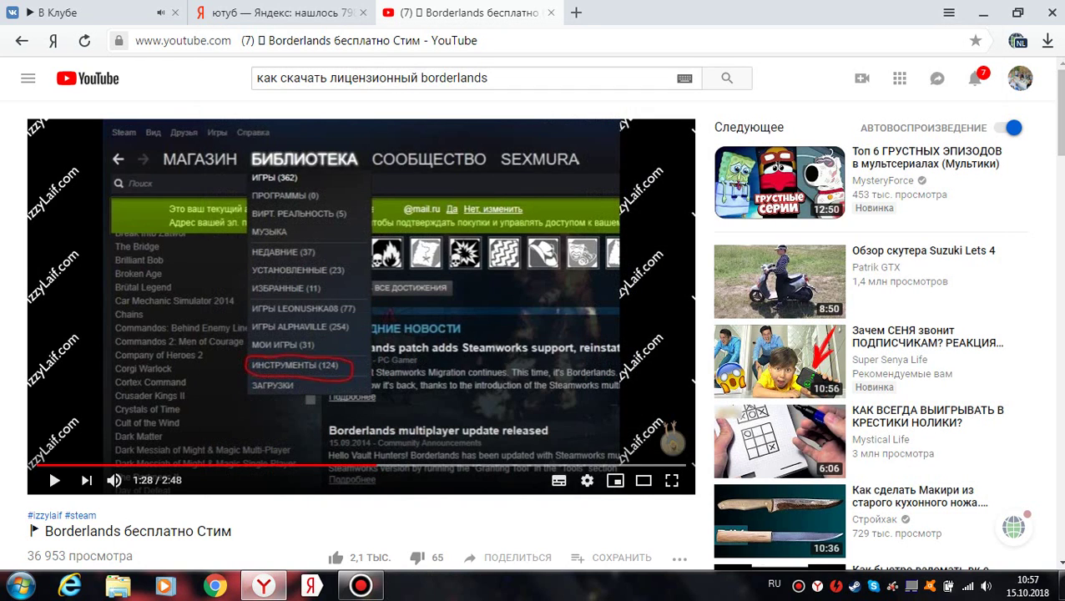
{"action": "key", "text": "ctrl+w"}
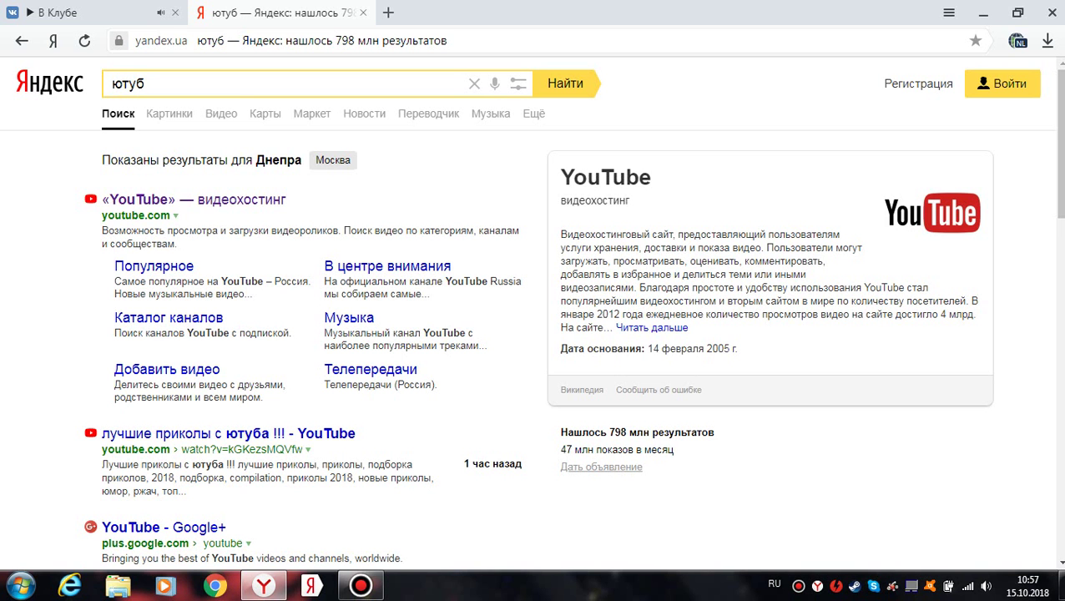
{"action": "left_click", "coordinate": [361, 585]}
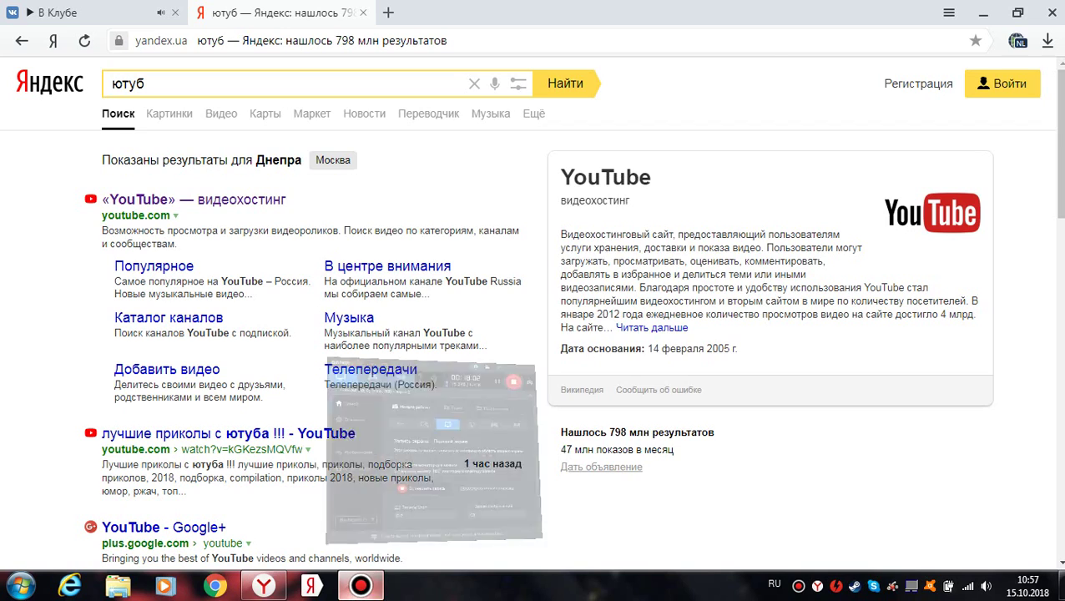